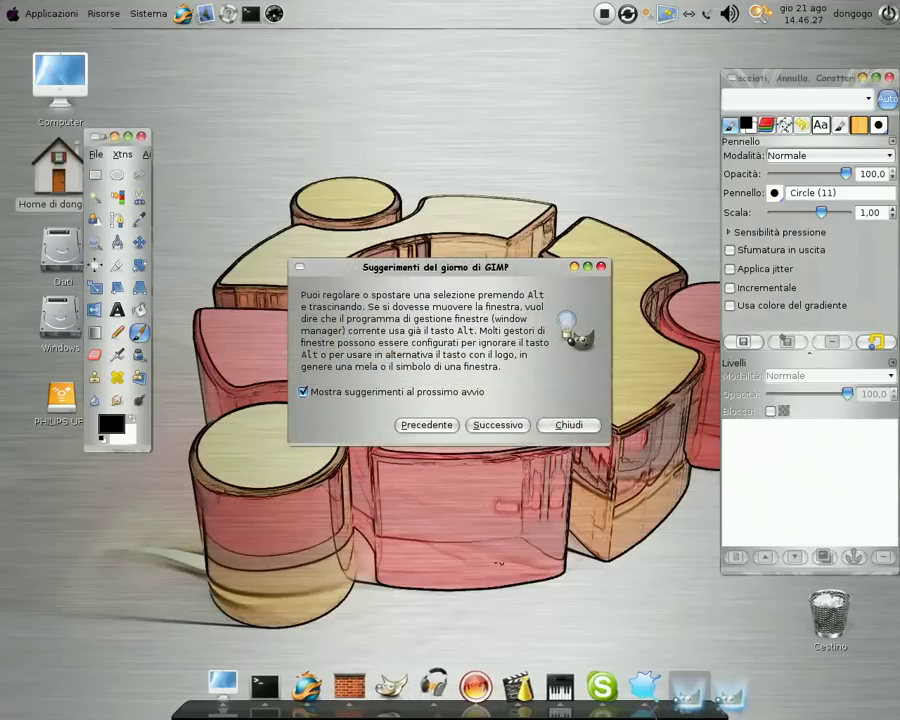
Dismiss the tip of the day and create a new 640×480 image
{"action": "left_click", "coordinate": [572, 426]}
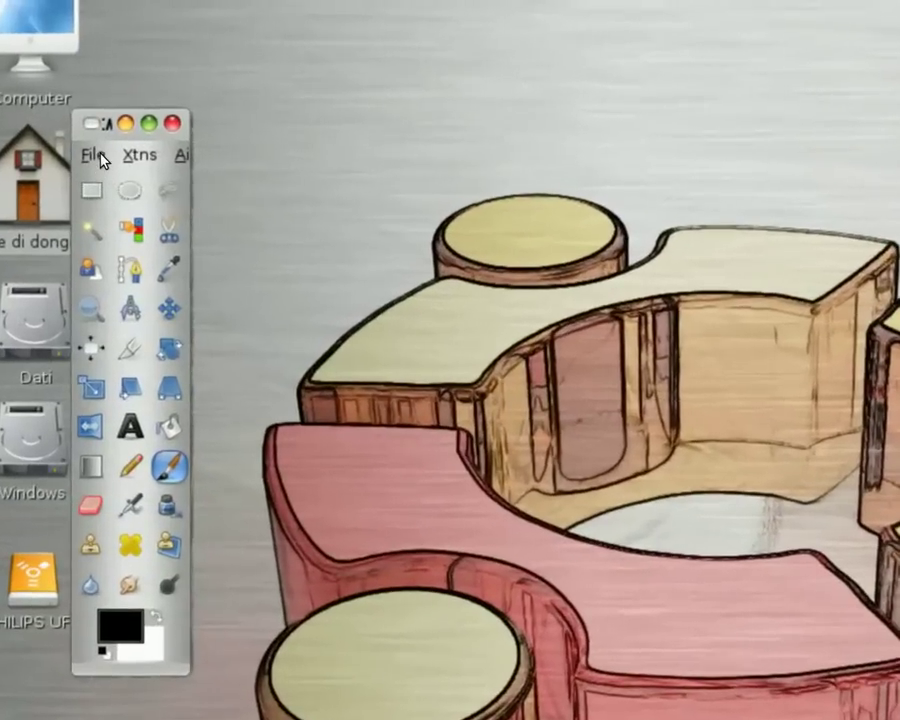
{"action": "left_click", "coordinate": [97, 154]}
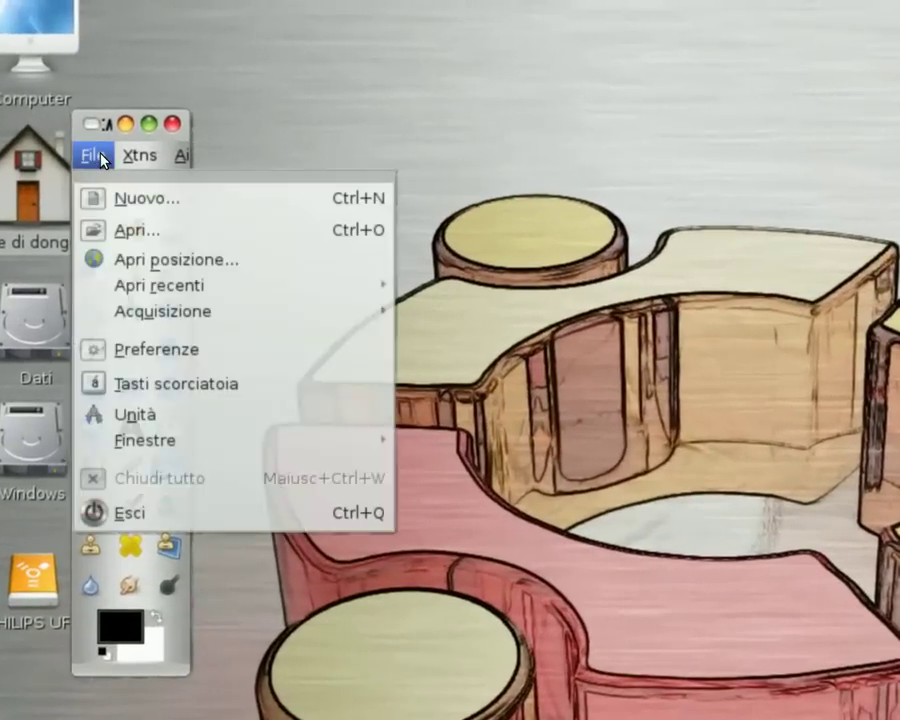
{"action": "left_click", "coordinate": [80, 197]}
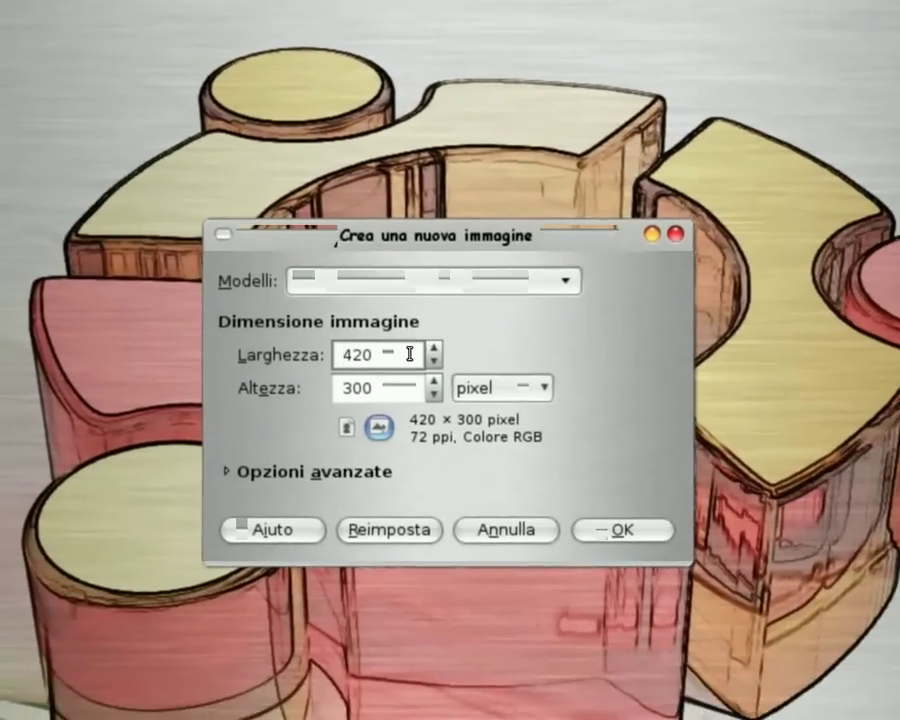
{"action": "left_click_drag", "start_coordinate": [409, 353], "coordinate": [362, 358]}
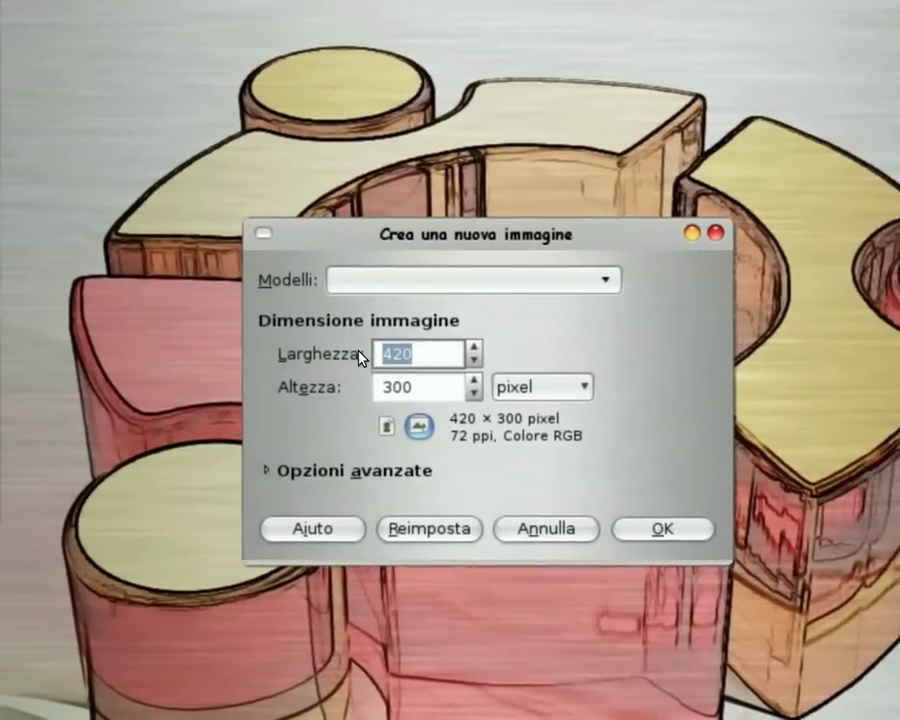
{"action": "type", "text": "640"}
{"action": "key", "text": "Tab"}
{"action": "type", "text": "480"}
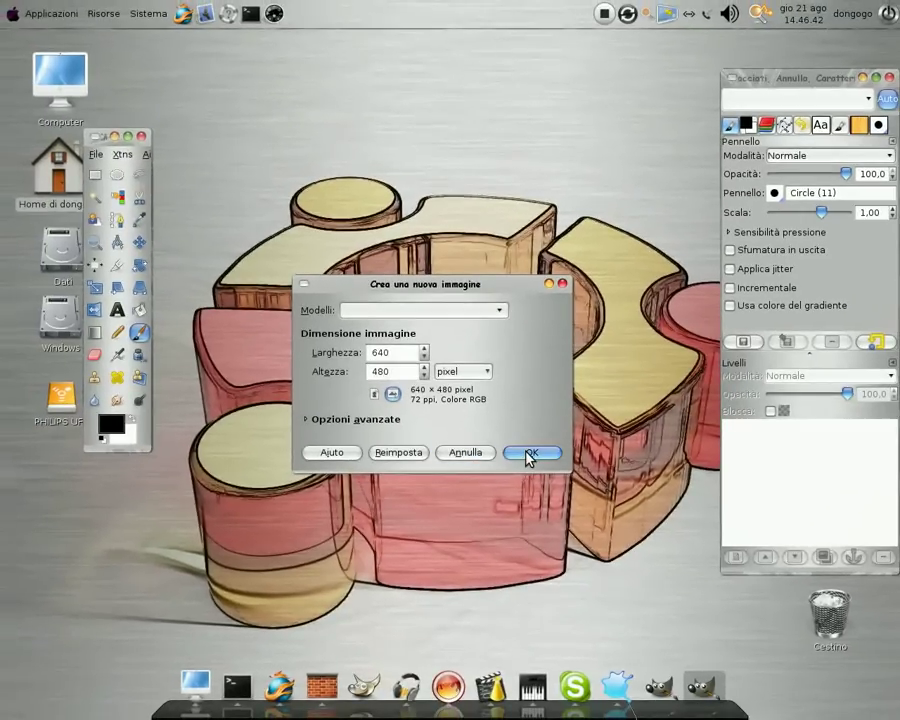
{"action": "left_click", "coordinate": [528, 453]}
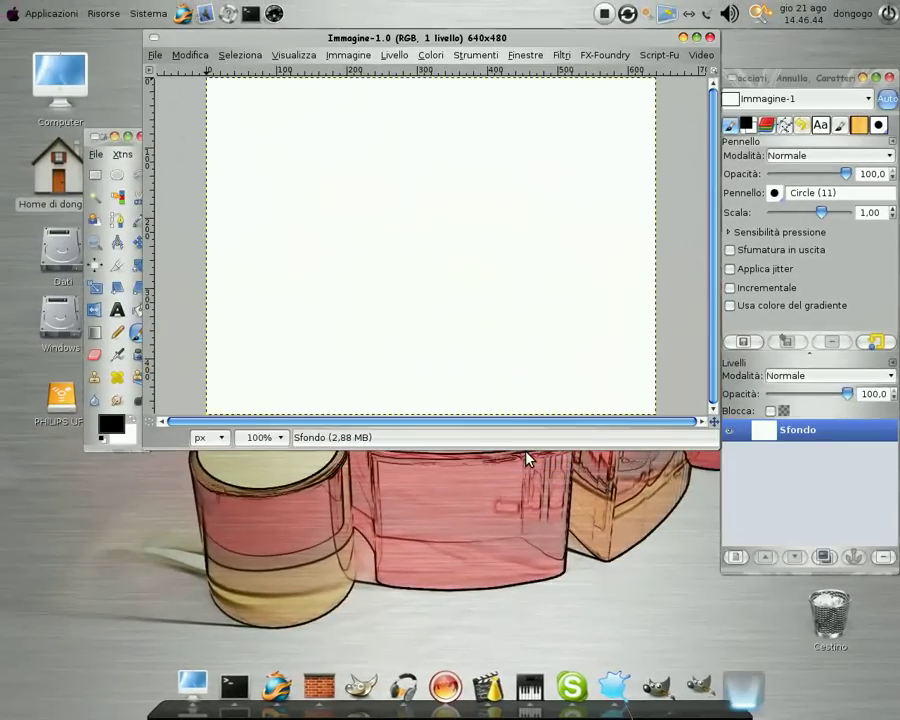
Move the image window lower on the desktop and make it wider and taller
{"action": "left_click_drag", "start_coordinate": [395, 38], "coordinate": [345, 77]}
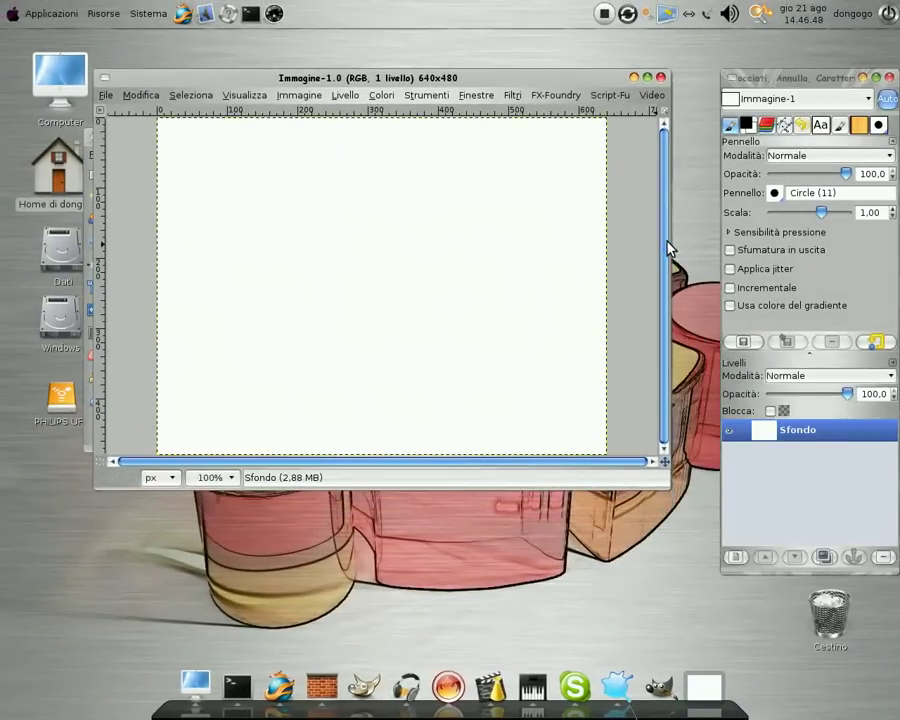
{"action": "left_click_drag", "start_coordinate": [661, 237], "coordinate": [716, 244]}
{"action": "left_click_drag", "start_coordinate": [418, 489], "coordinate": [418, 530]}
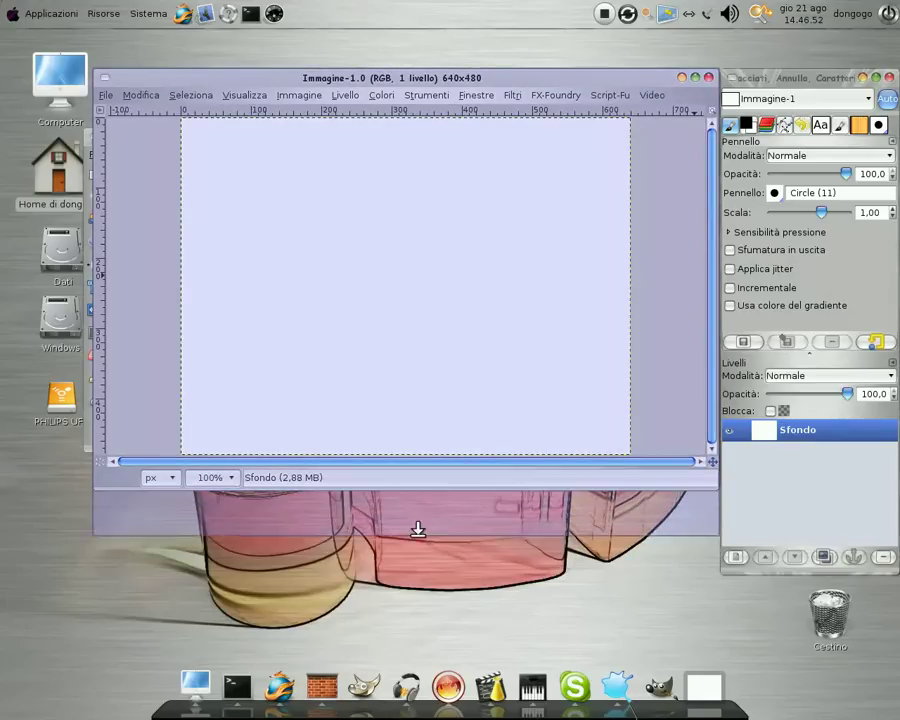
{"action": "left_click_drag", "start_coordinate": [418, 578], "coordinate": [418, 577]}
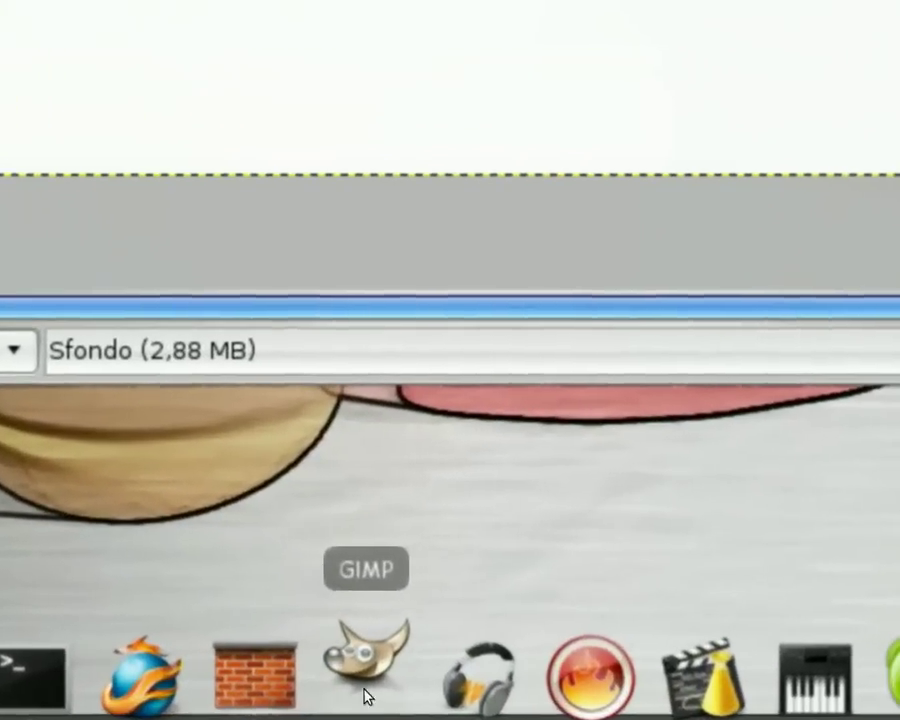
Keep the GIMP window always on top and place the toolbox over the image window
{"action": "right_click", "coordinate": [364, 682]}
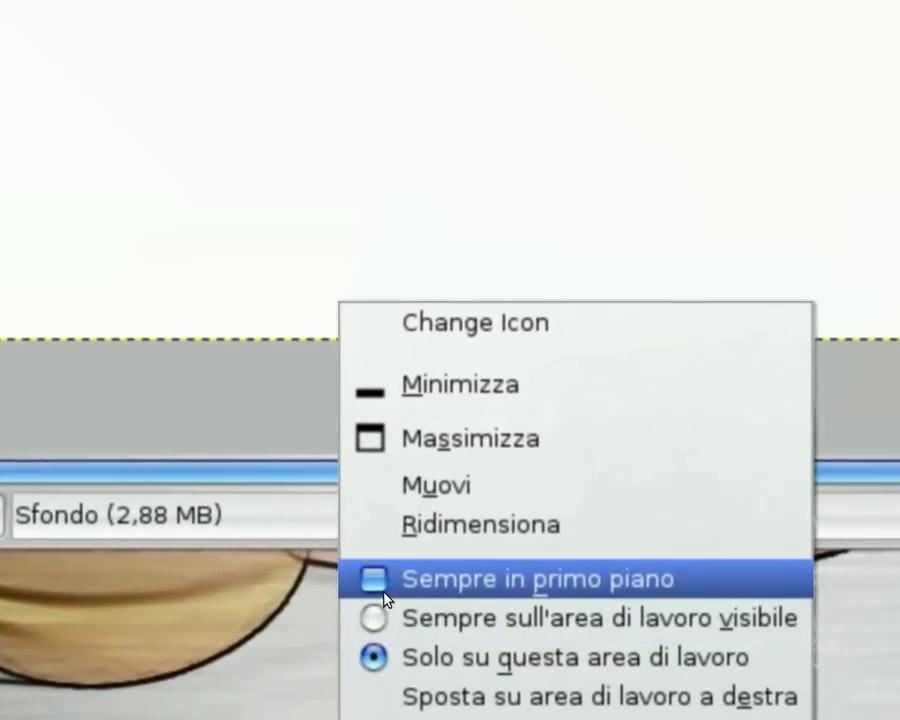
{"action": "left_click", "coordinate": [381, 594]}
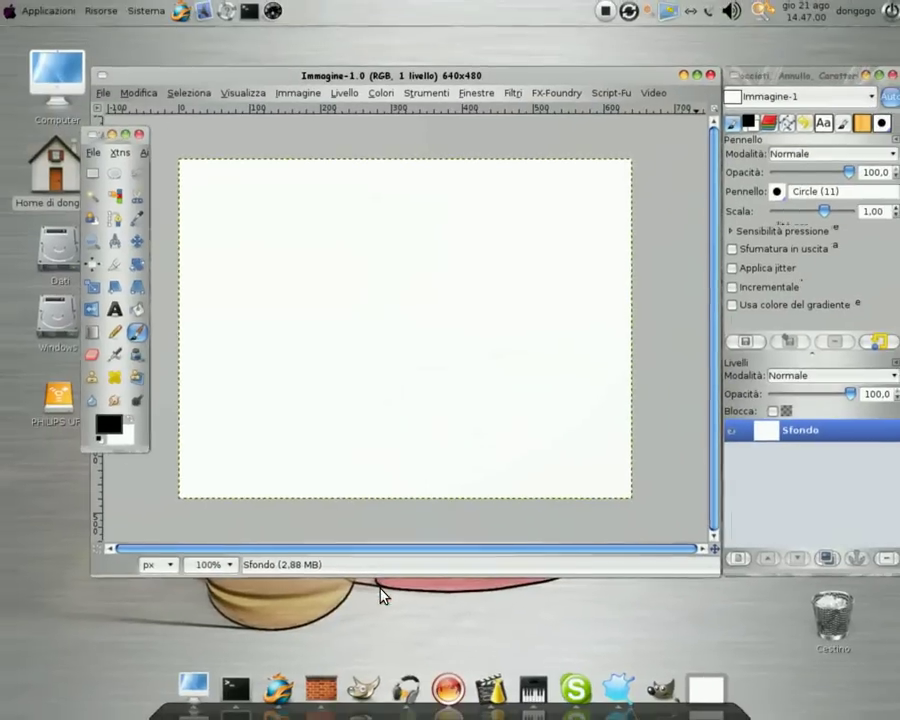
{"action": "left_click_drag", "start_coordinate": [104, 145], "coordinate": [120, 127]}
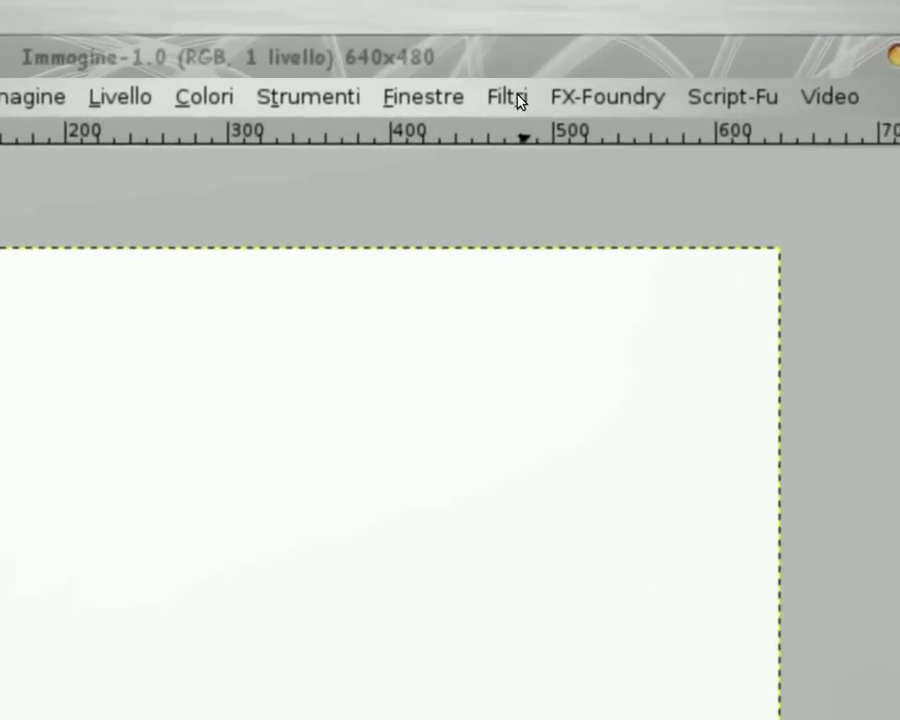
Apply correlated, non-independent RGB Noise at 0,63 on all channels
{"action": "left_click", "coordinate": [518, 96]}
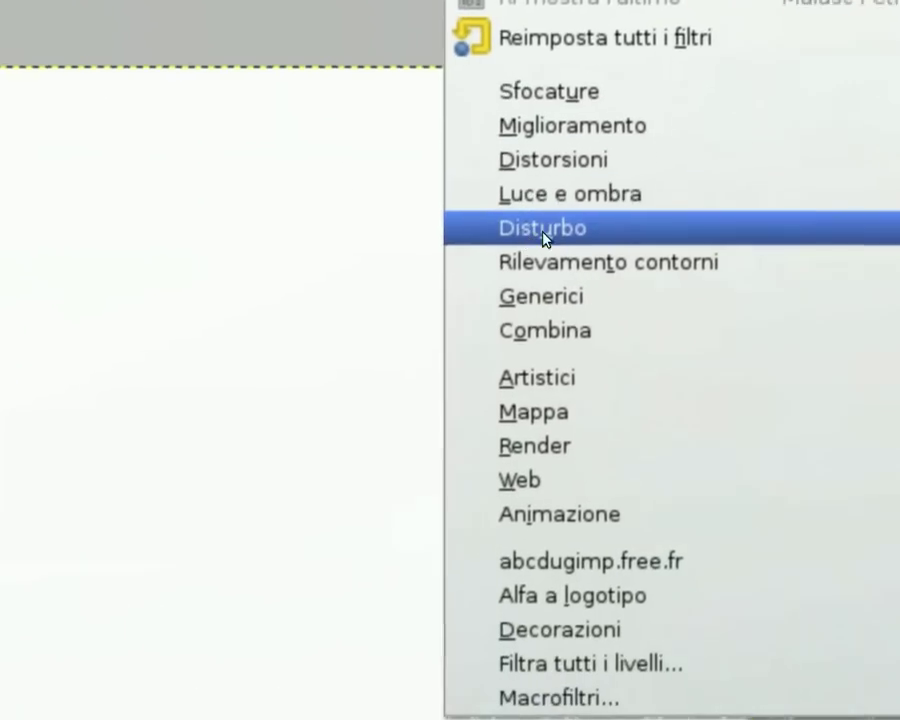
{"action": "mouse_move", "coordinate": [204, 168]}
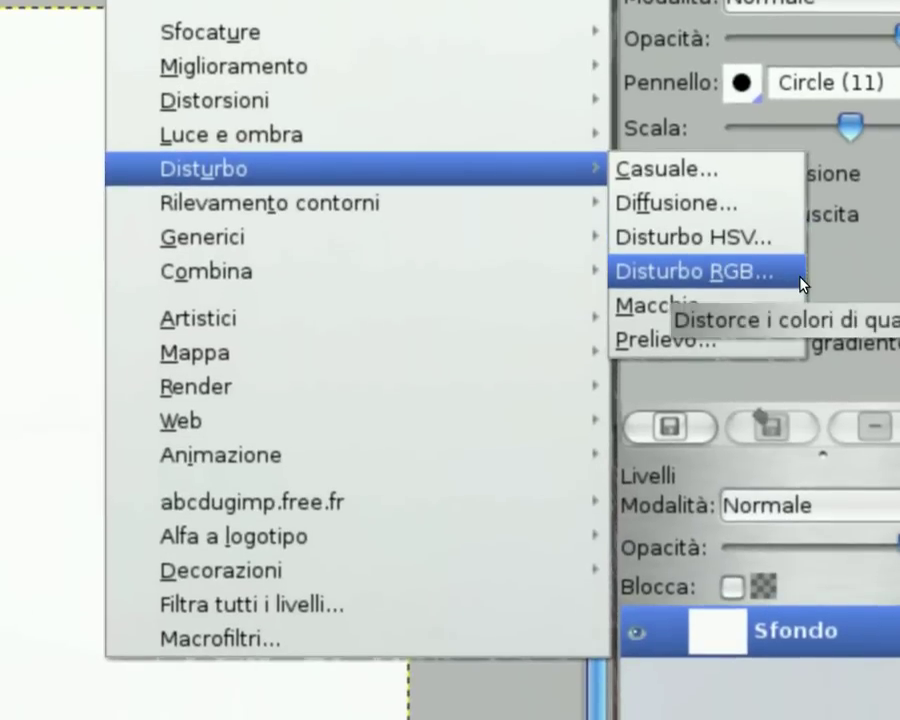
{"action": "left_click", "coordinate": [800, 279]}
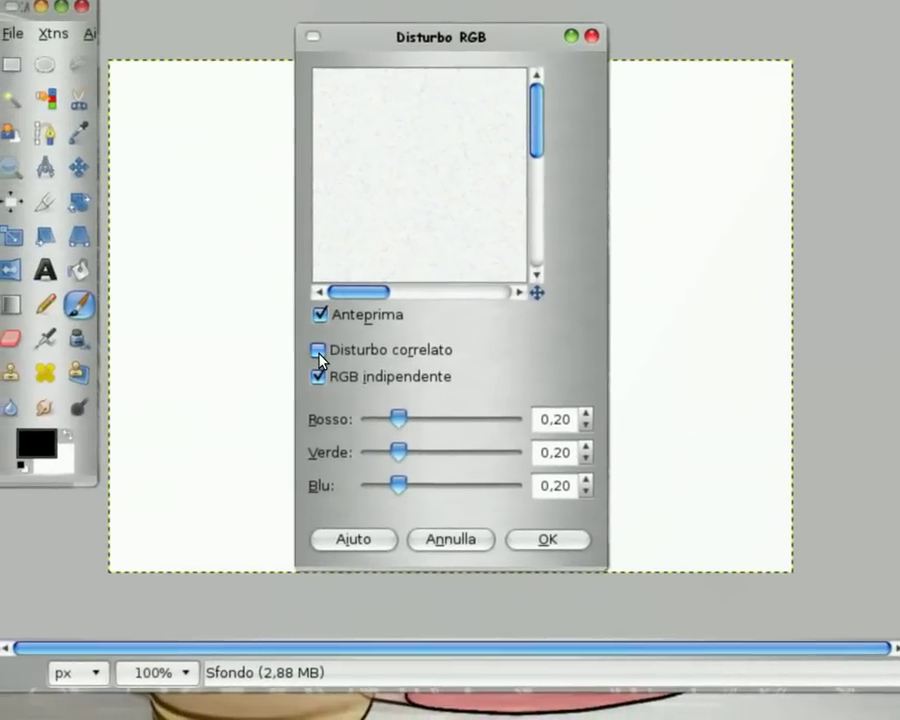
{"action": "left_click", "coordinate": [319, 352]}
{"action": "left_click", "coordinate": [319, 377]}
{"action": "mouse_move", "coordinate": [397, 409]}
{"action": "left_mouse_down"}
{"action": "mouse_move", "coordinate": [421, 412]}
{"action": "mouse_move", "coordinate": [401, 401]}
{"action": "mouse_move", "coordinate": [414, 404]}
{"action": "left_mouse_up"}
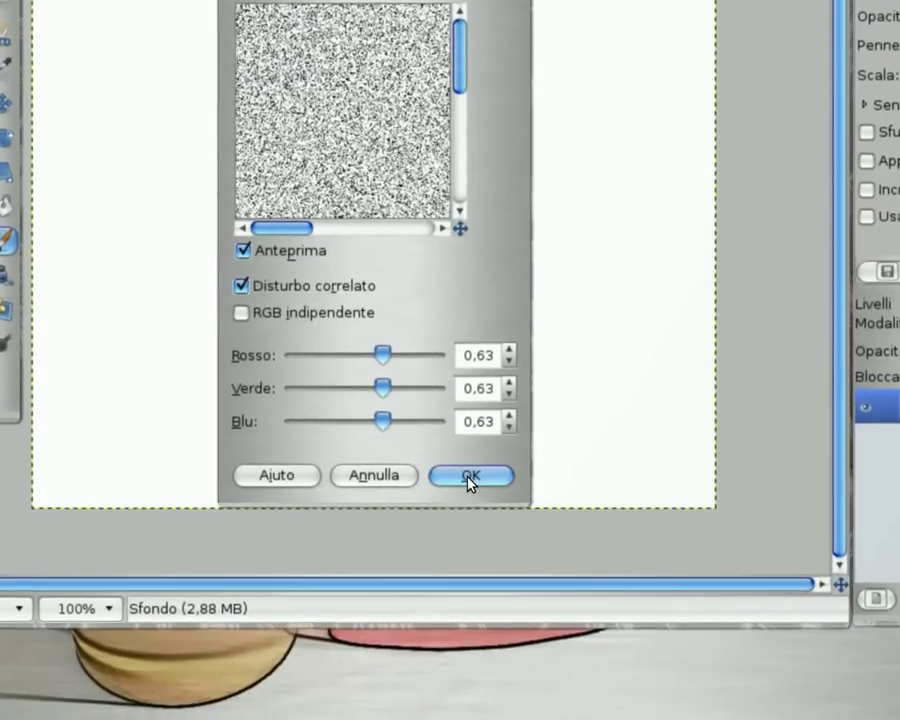
{"action": "left_click", "coordinate": [469, 551]}
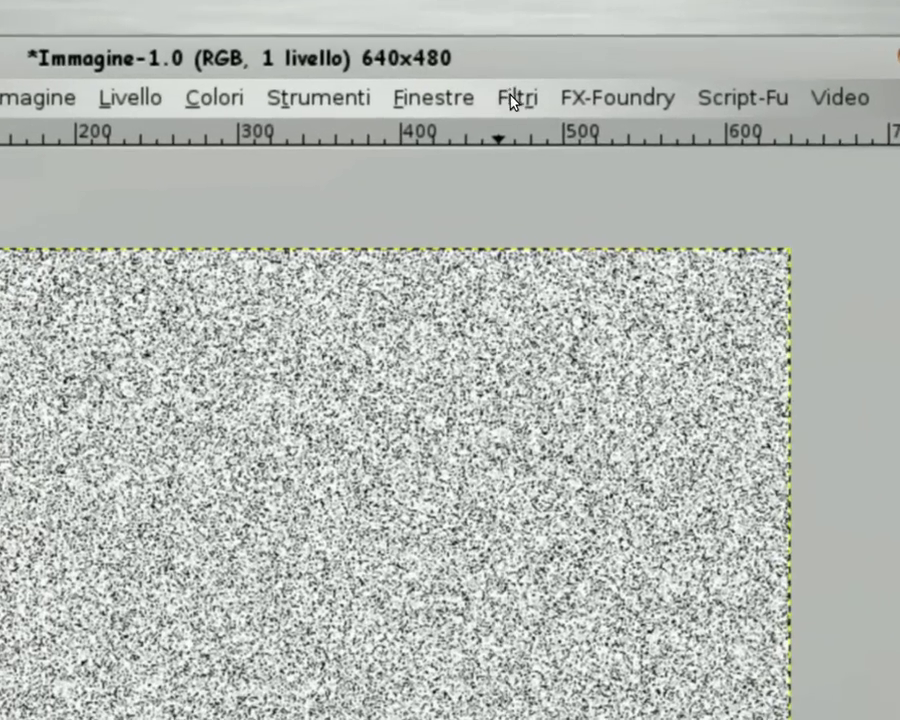
Apply a Zoom-type Motion Blur with length 25 centred on the canvas
{"action": "left_click", "coordinate": [511, 96]}
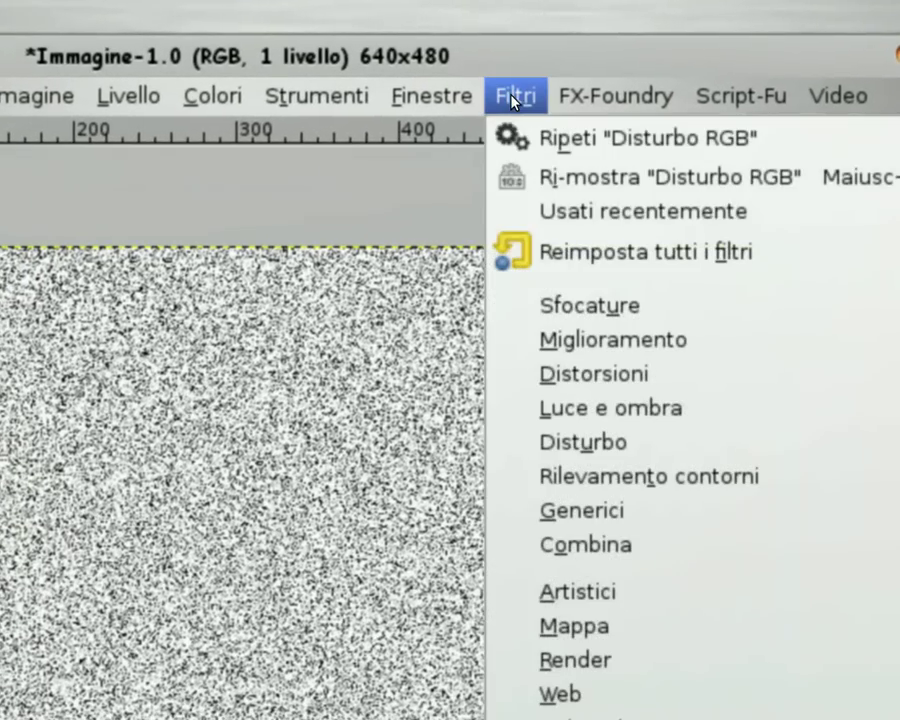
{"action": "mouse_move", "coordinate": [330, 147]}
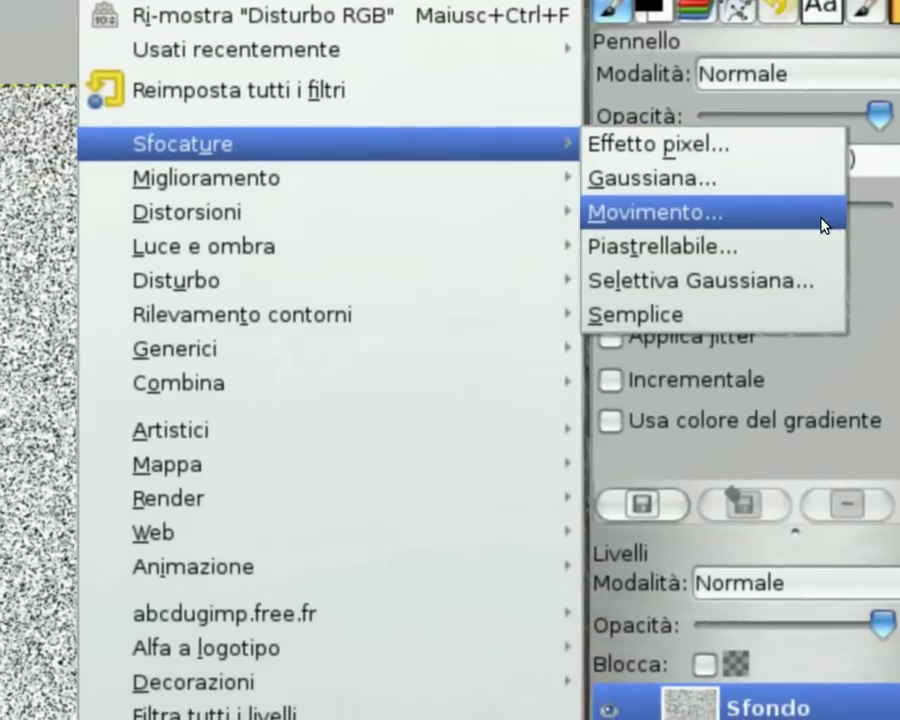
{"action": "left_click", "coordinate": [822, 225]}
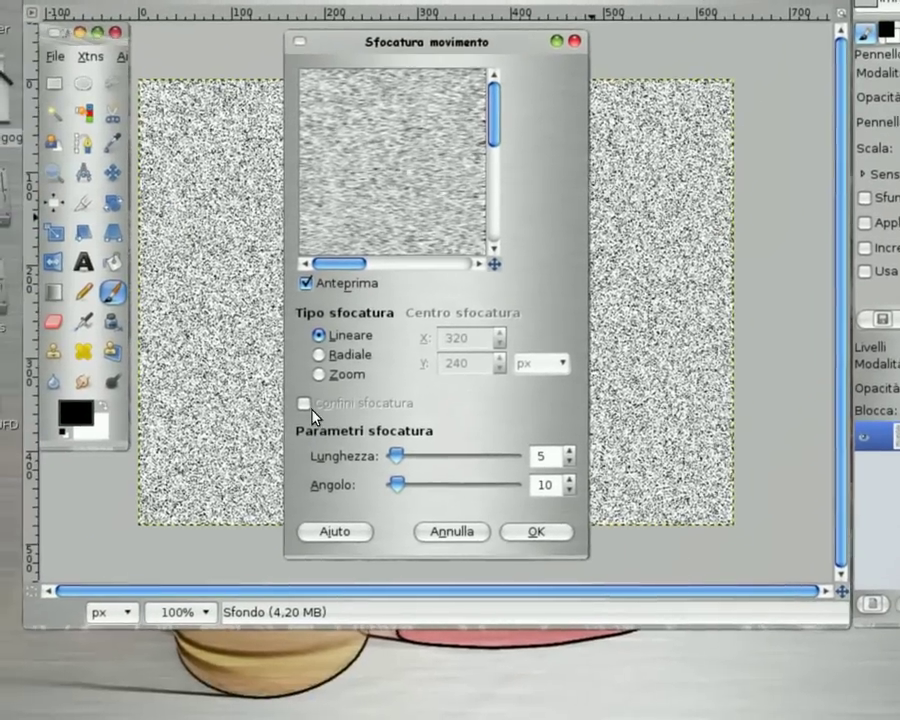
{"action": "left_click", "coordinate": [319, 374]}
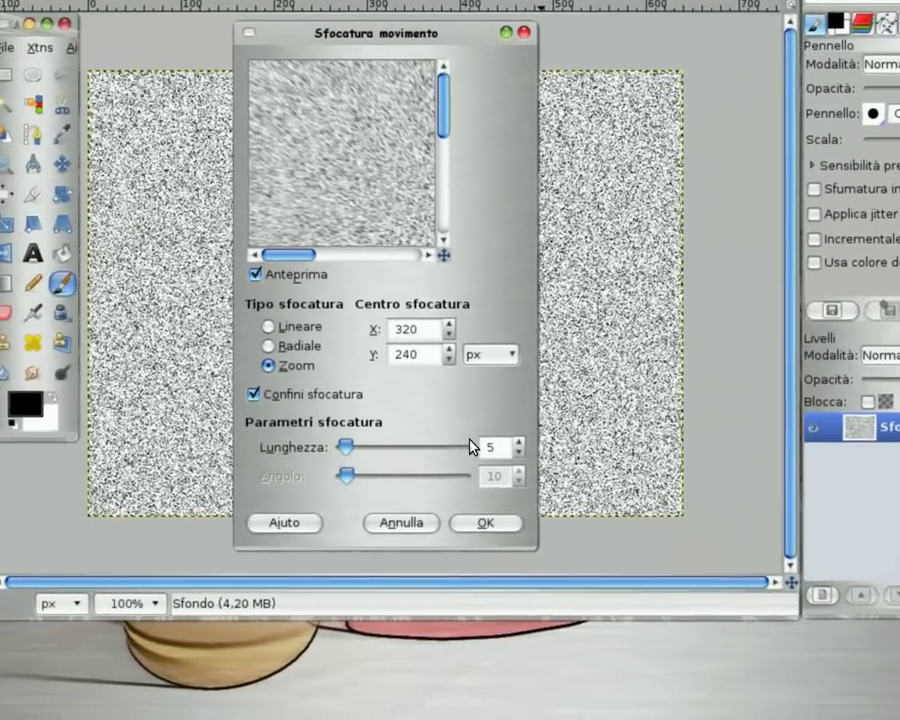
{"action": "left_click", "coordinate": [484, 446]}
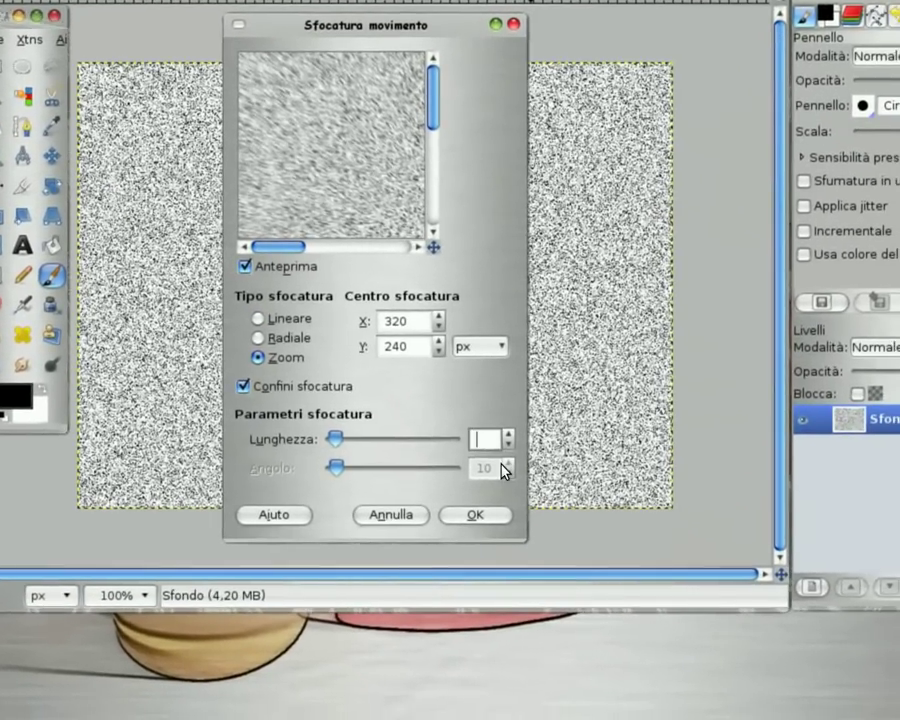
{"action": "type", "text": "25"}
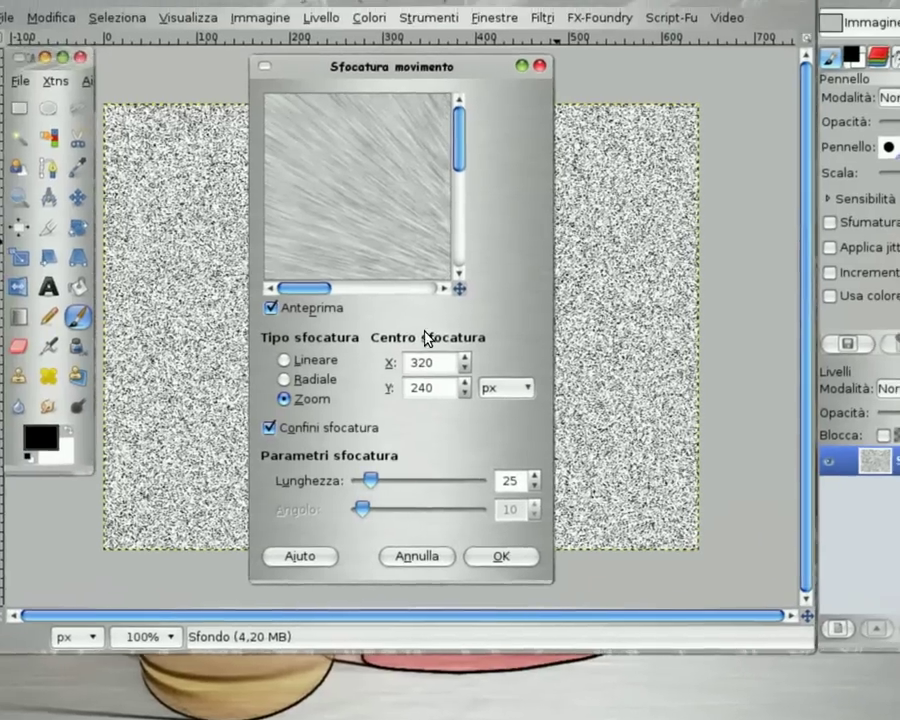
{"action": "mouse_move", "coordinate": [459, 288]}
{"action": "left_mouse_down"}
{"action": "mouse_move", "coordinate": [479, 306]}
{"action": "mouse_move", "coordinate": [478, 321]}
{"action": "left_mouse_up"}
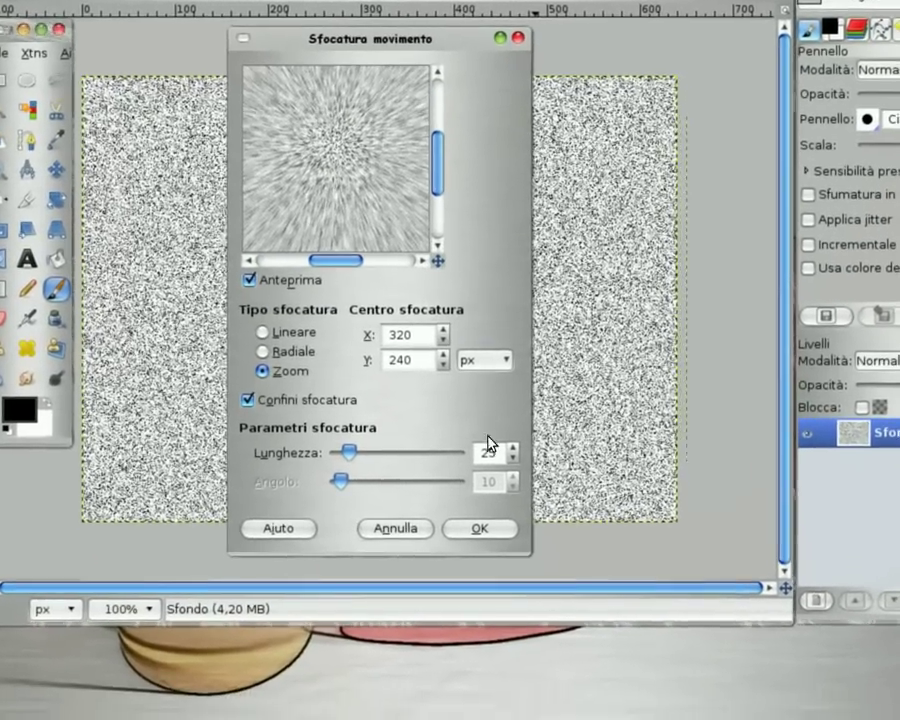
{"action": "left_click", "coordinate": [485, 530]}
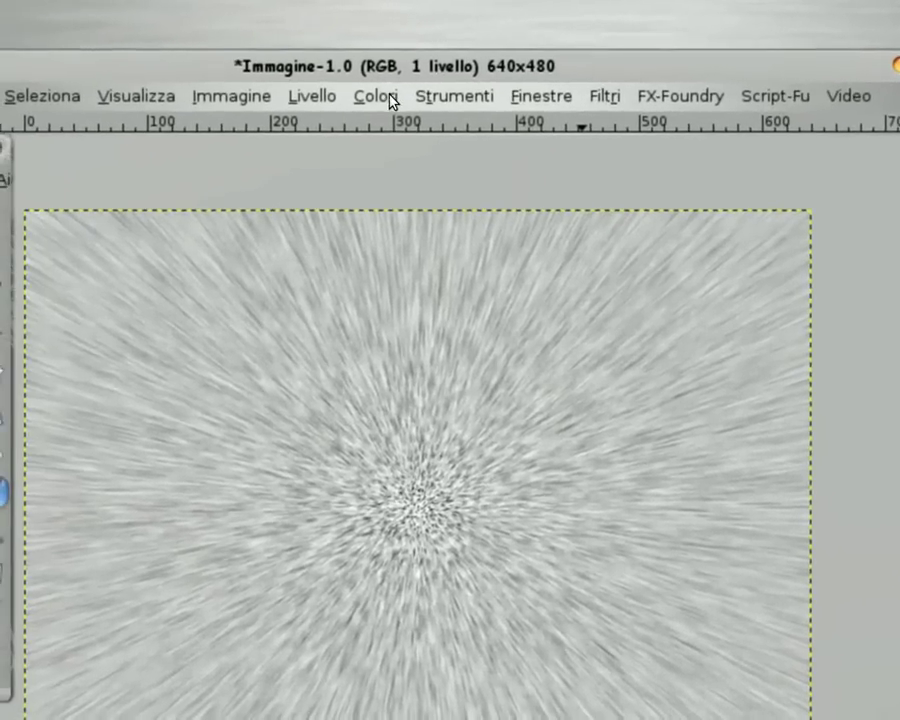
{"action": "left_click", "coordinate": [390, 98]}
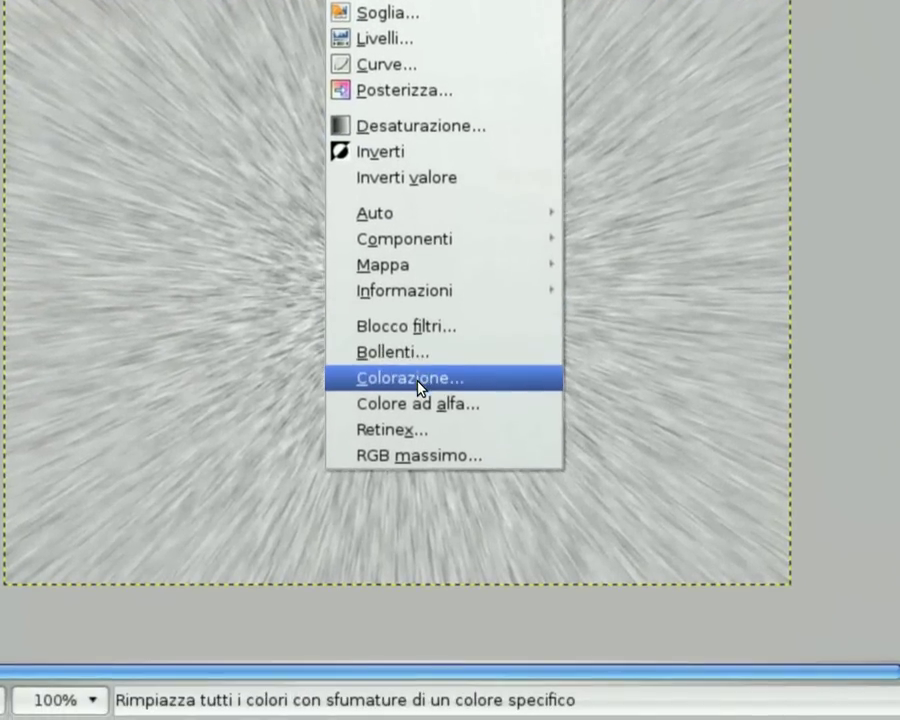
{"action": "left_click", "coordinate": [420, 378]}
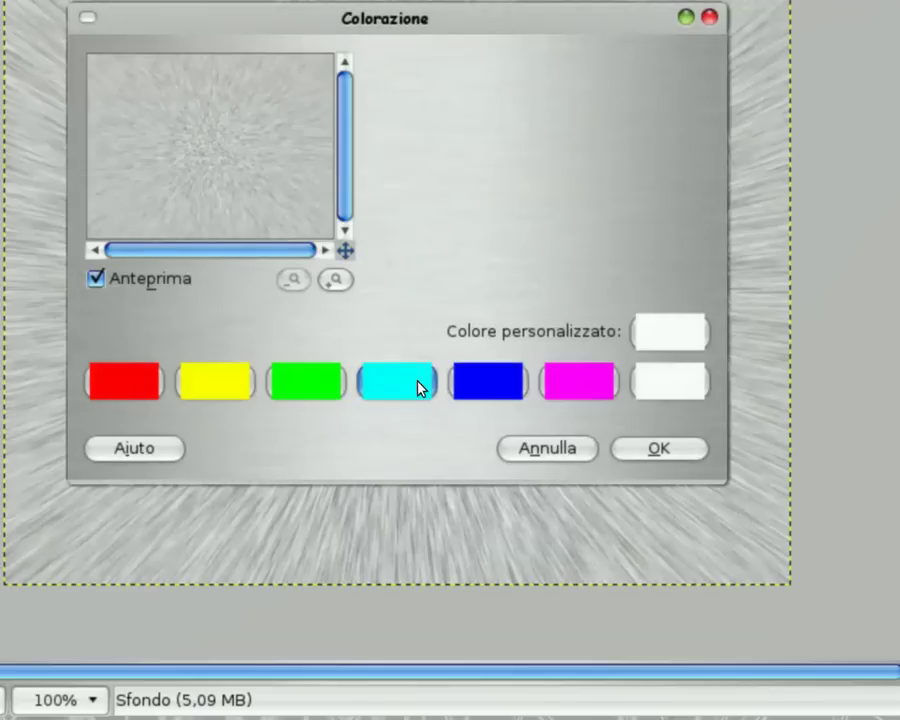
{"action": "left_click", "coordinate": [264, 386]}
{"action": "left_click", "coordinate": [335, 384]}
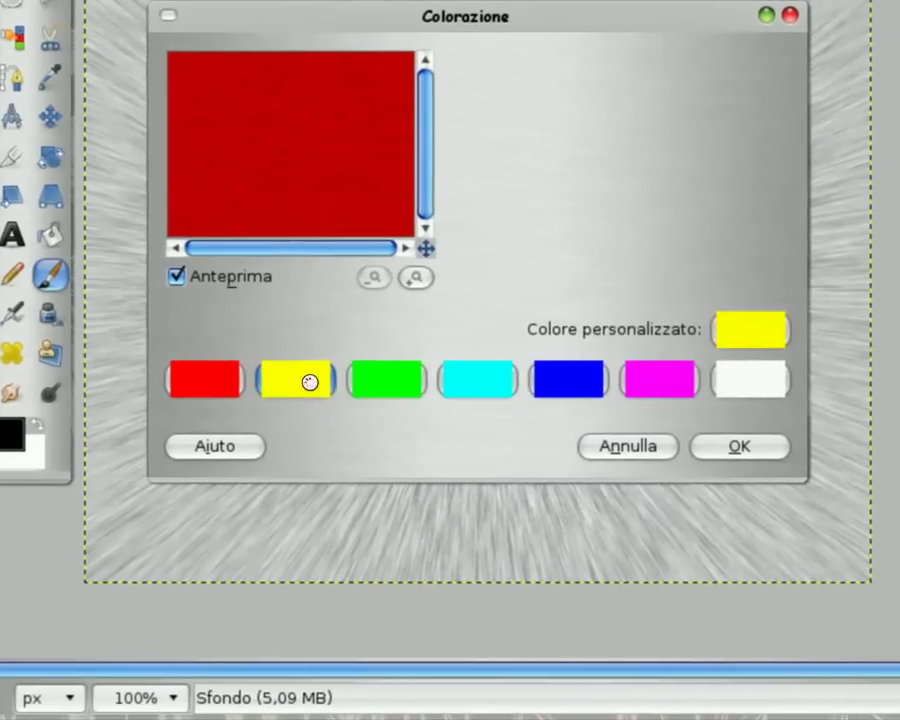
{"action": "left_click", "coordinate": [435, 388]}
{"action": "left_click", "coordinate": [398, 390]}
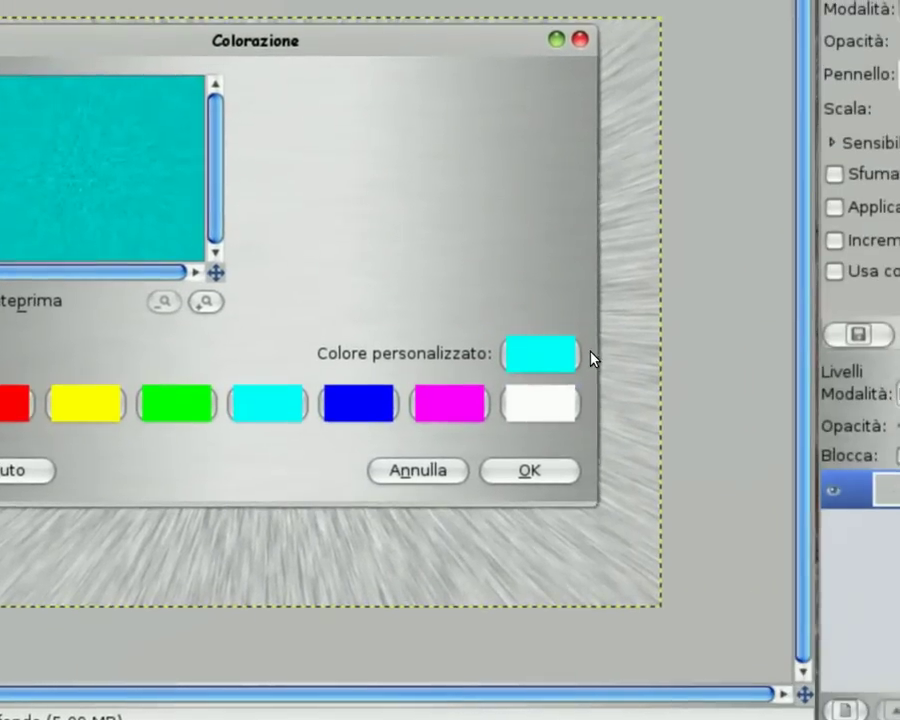
{"action": "left_click", "coordinate": [686, 329]}
{"action": "left_click_drag", "start_coordinate": [352, 300], "coordinate": [352, 337]}
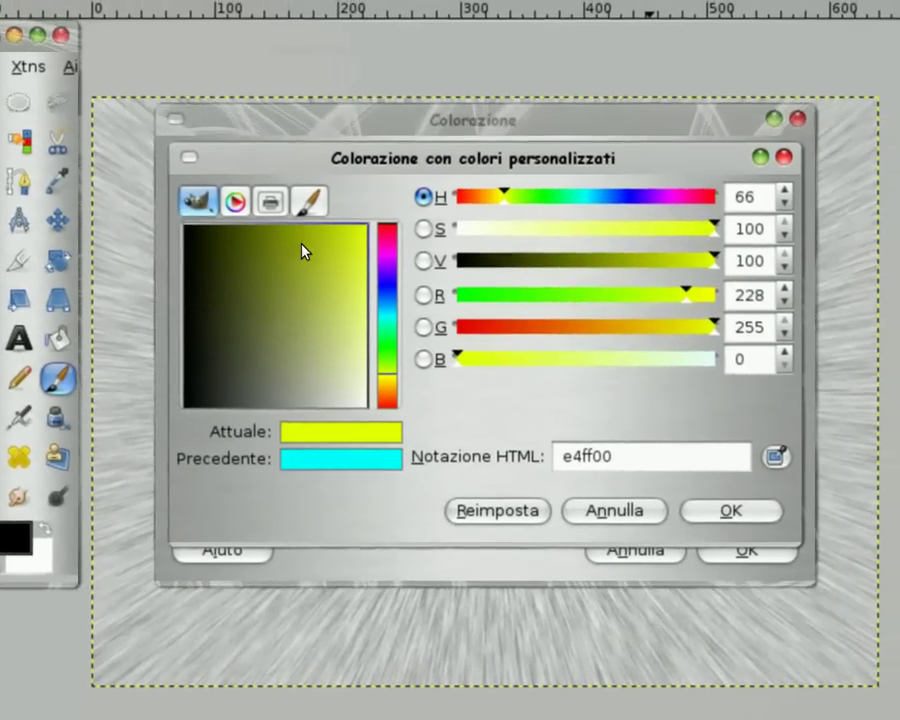
{"action": "left_click_drag", "start_coordinate": [338, 253], "coordinate": [397, 292]}
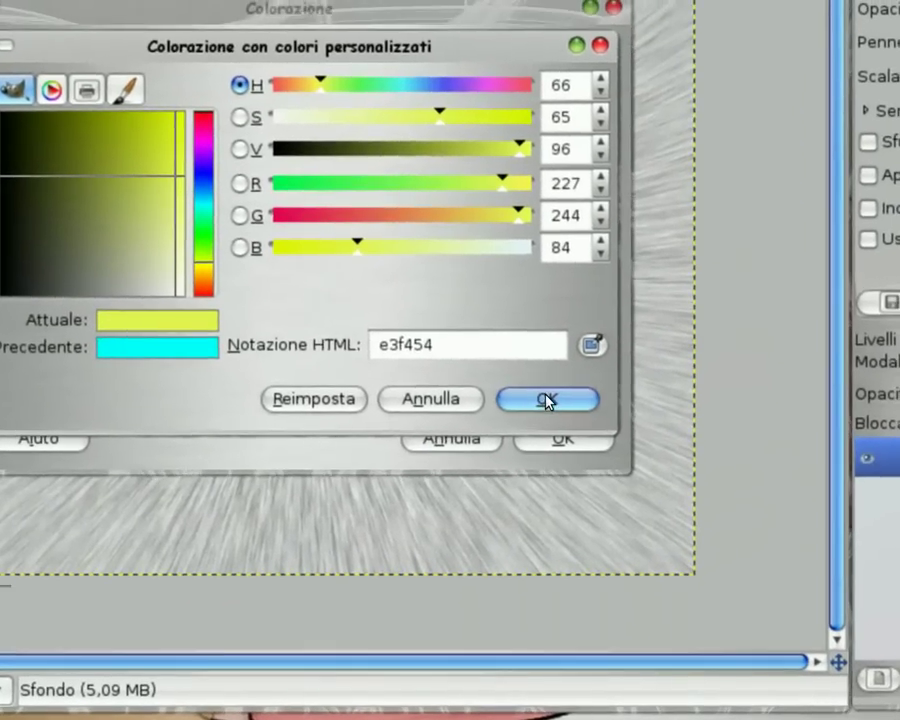
{"action": "left_click", "coordinate": [603, 364]}
{"action": "left_click", "coordinate": [550, 420]}
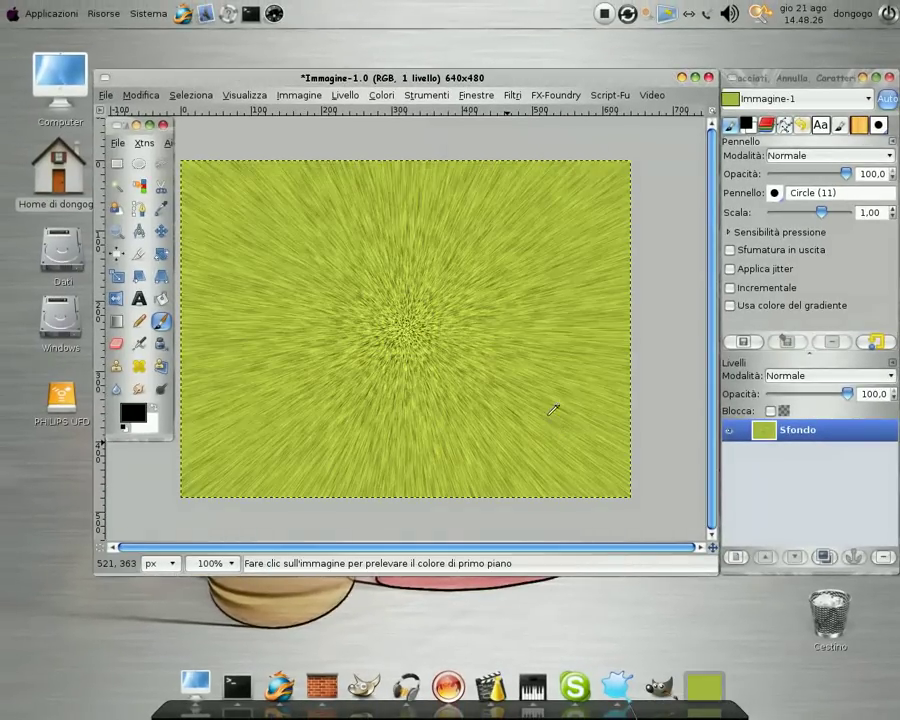
{"action": "key", "text": "ctrl+z"}
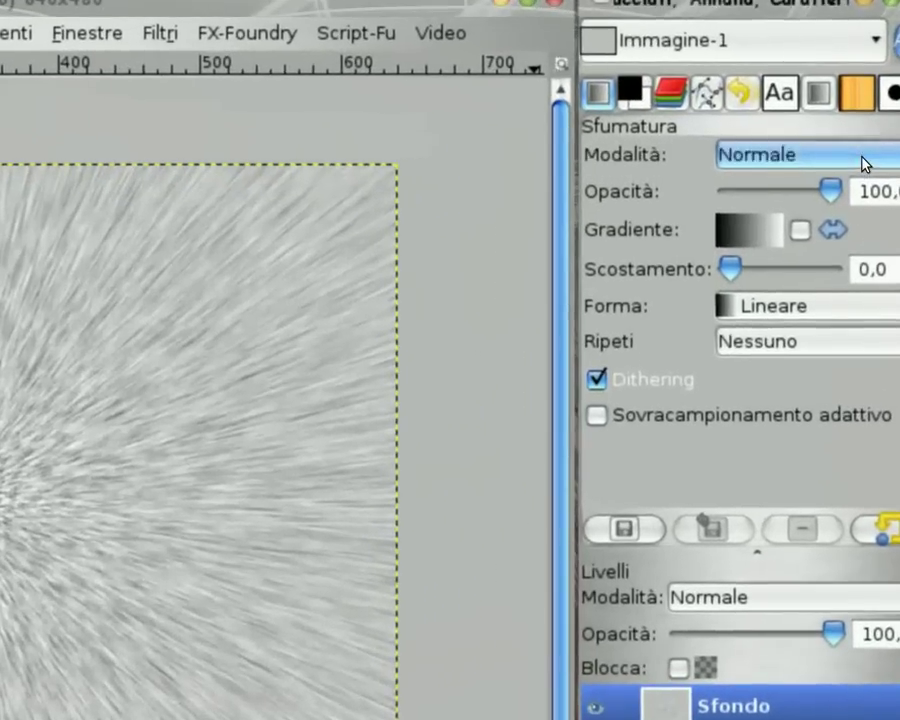
Draw a vertical Sovrapposto (Overlay) gradient that darkens the bottom of the image
{"action": "left_click", "coordinate": [864, 164]}
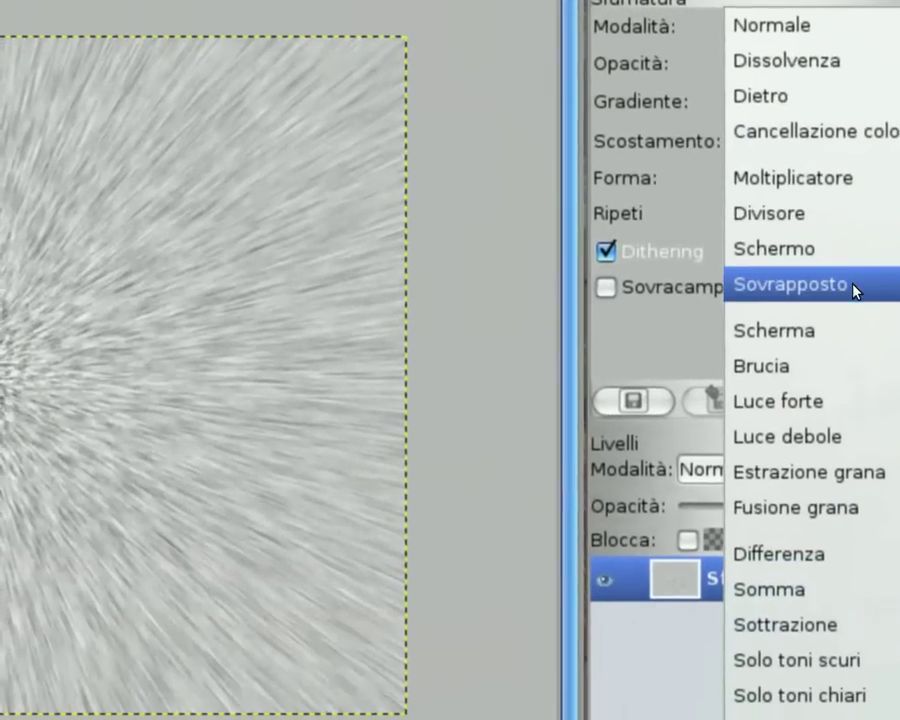
{"action": "left_click", "coordinate": [855, 288]}
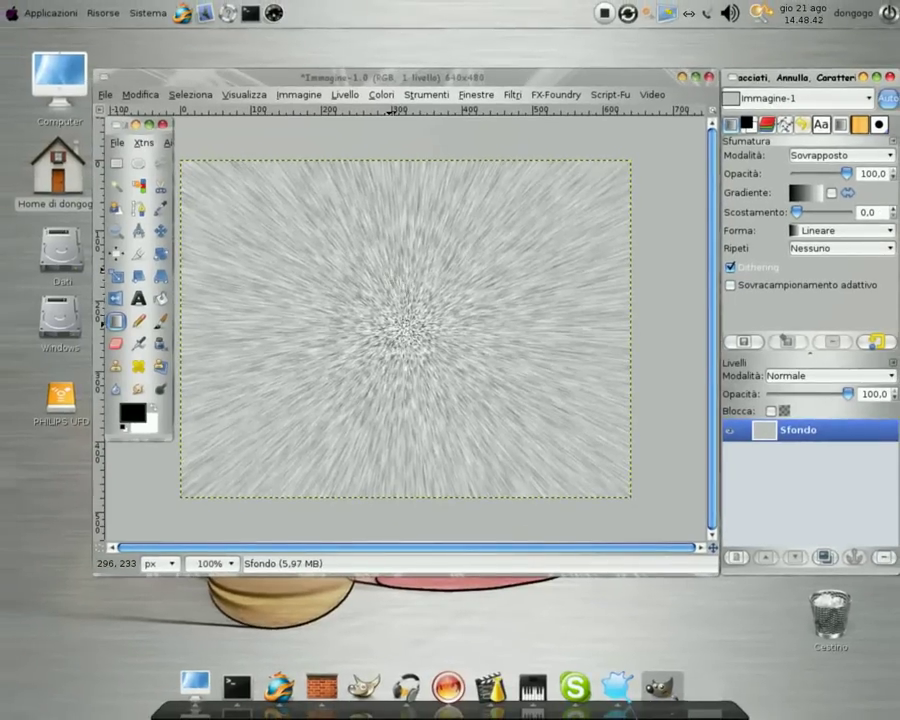
{"action": "left_click_drag", "start_coordinate": [398, 521], "coordinate": [399, 348]}
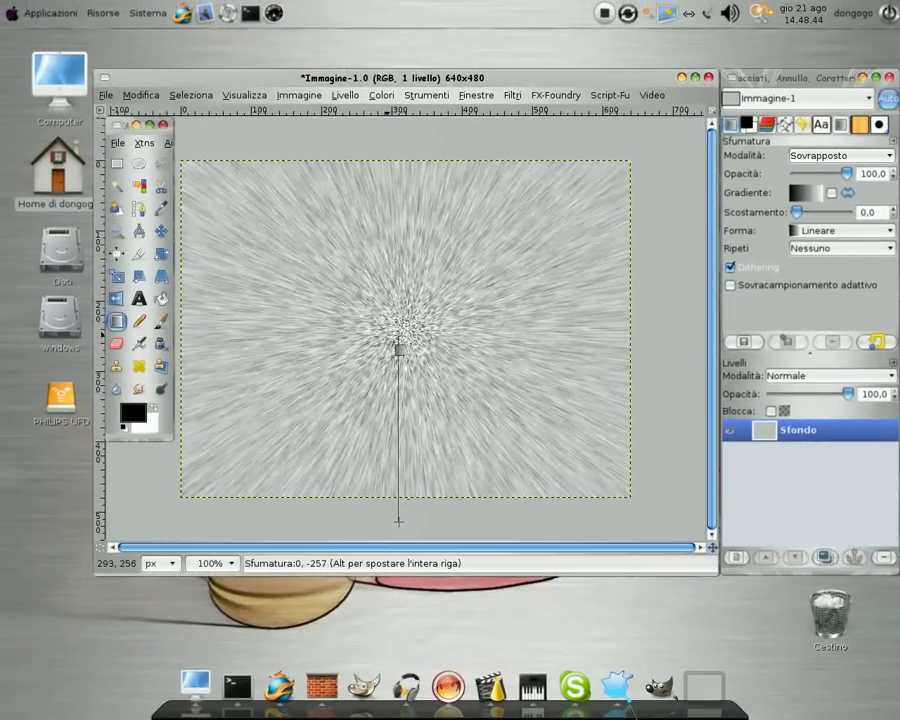
{"action": "left_click_drag", "start_coordinate": [396, 138], "coordinate": [392, 137]}
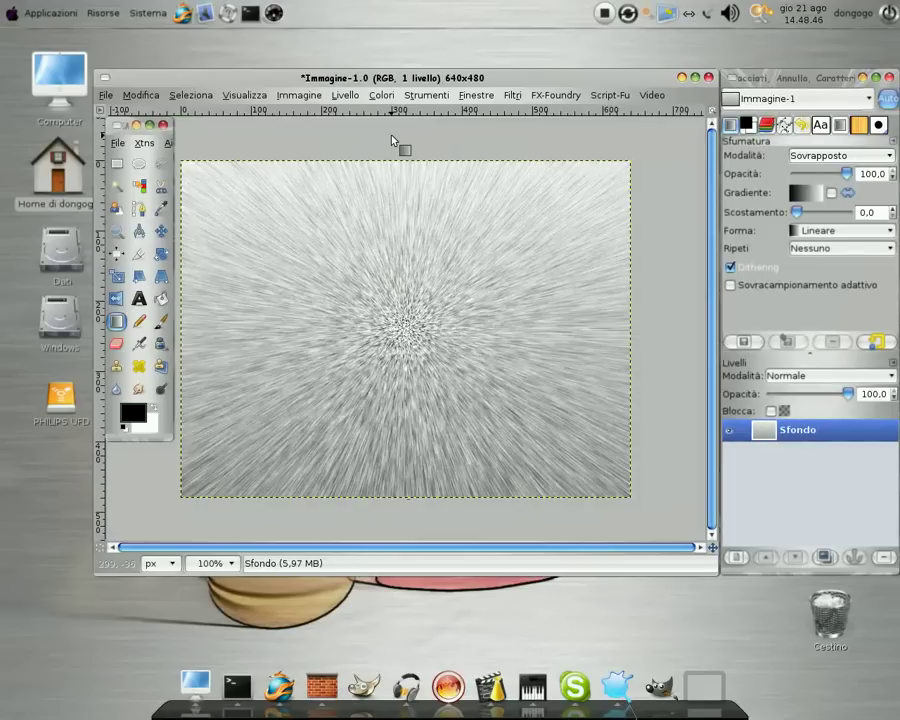
With foreground 8cc8f7, draw a Schermo-mode FG-to-transparent gradient downward from the centre
{"action": "left_click", "coordinate": [136, 418]}
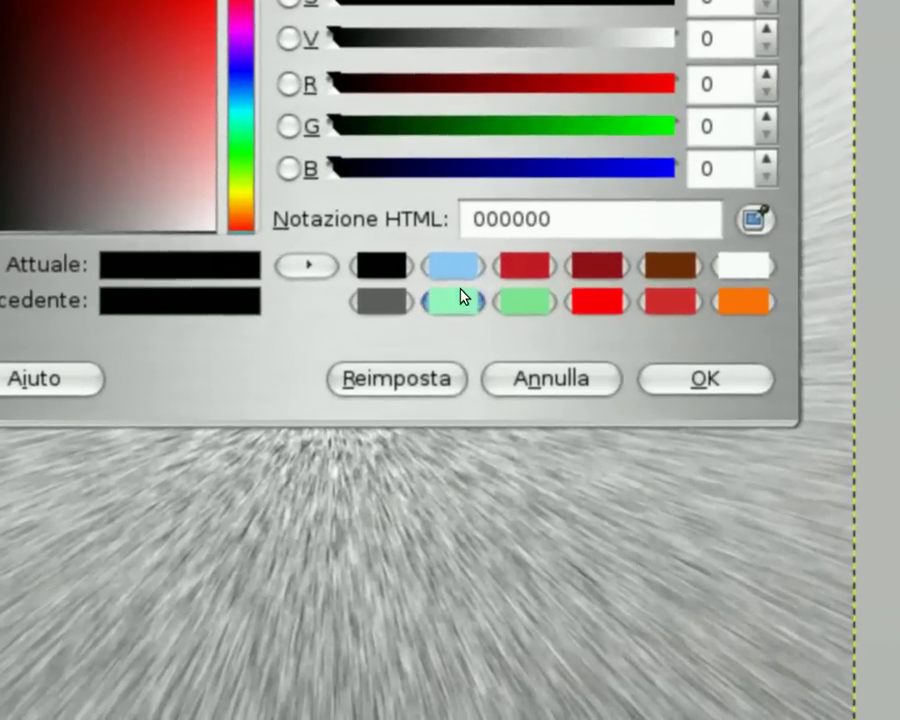
{"action": "left_click", "coordinate": [455, 289]}
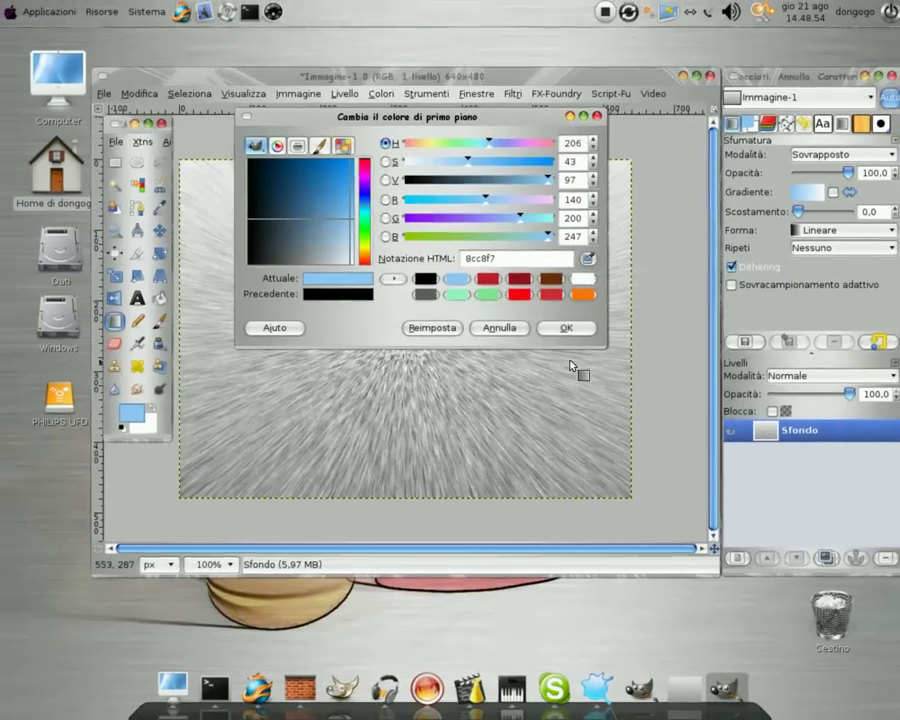
{"action": "left_click", "coordinate": [563, 330]}
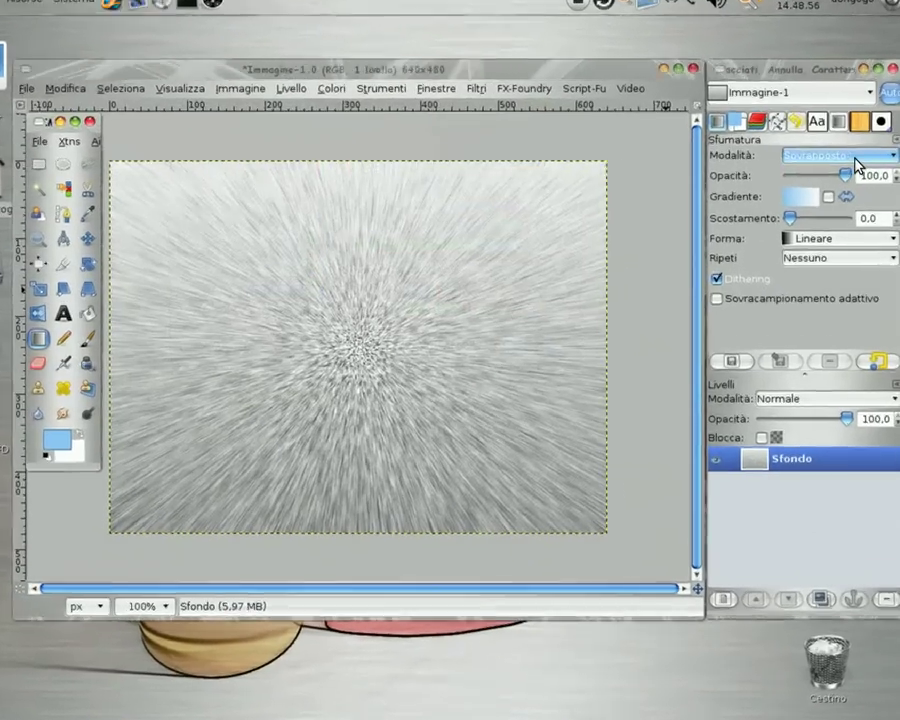
{"action": "left_click", "coordinate": [857, 160]}
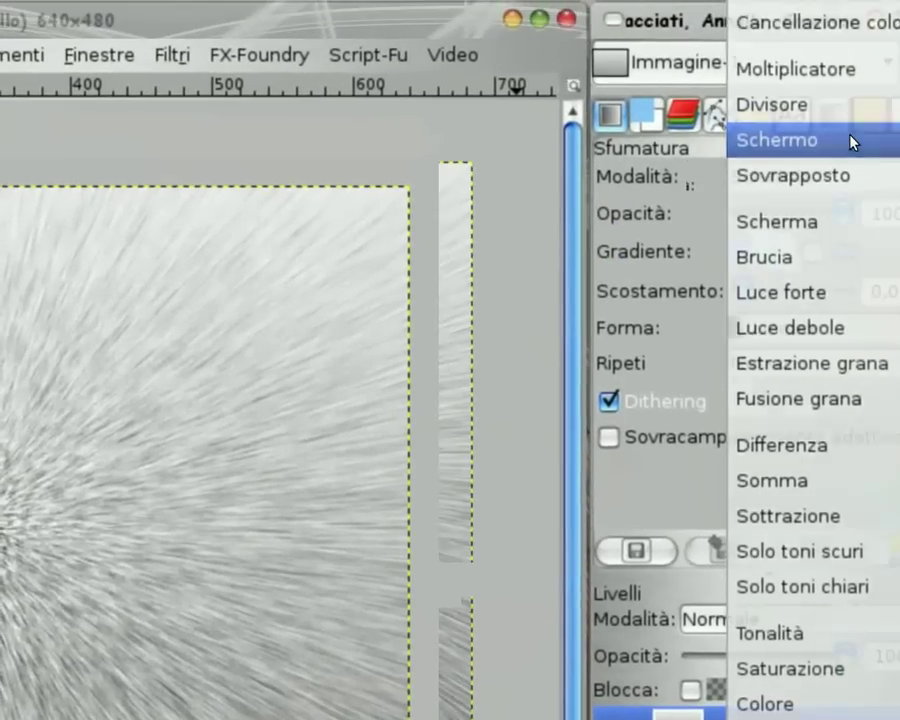
{"action": "left_click", "coordinate": [853, 141]}
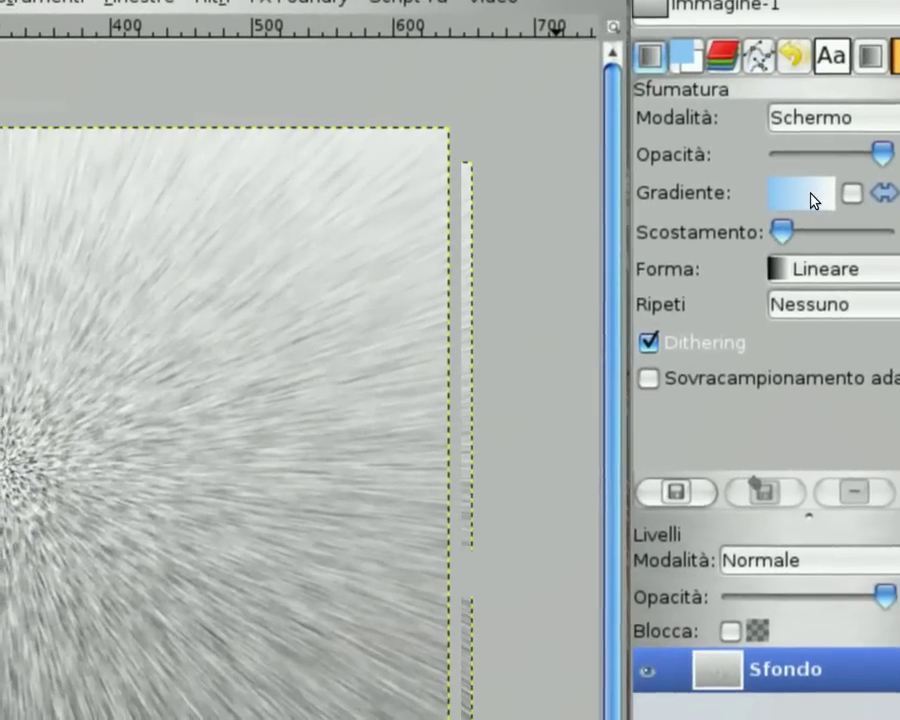
{"action": "left_click", "coordinate": [811, 196]}
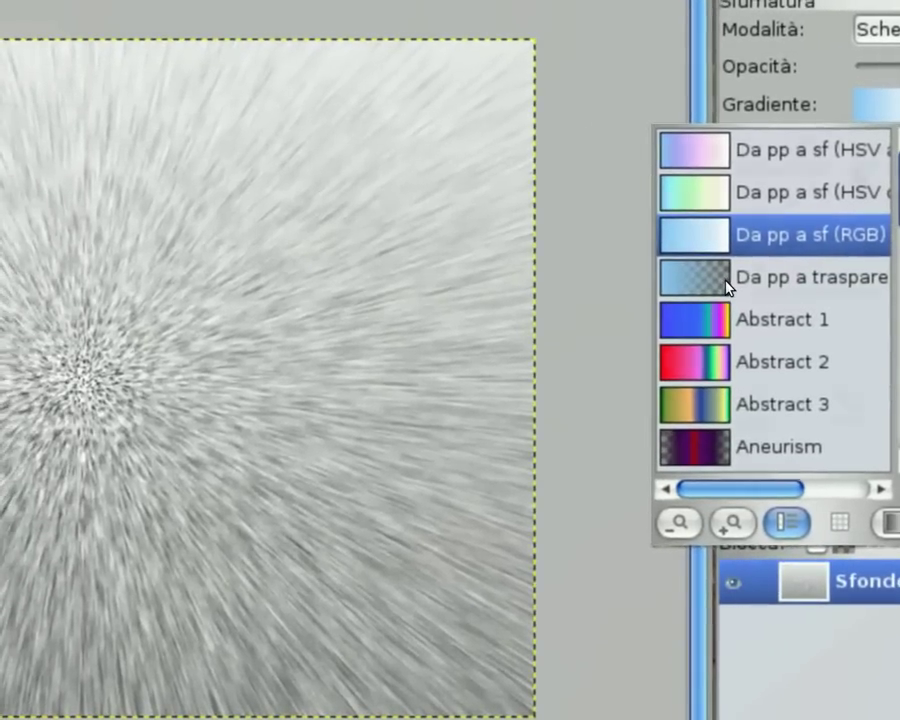
{"action": "left_click", "coordinate": [733, 284]}
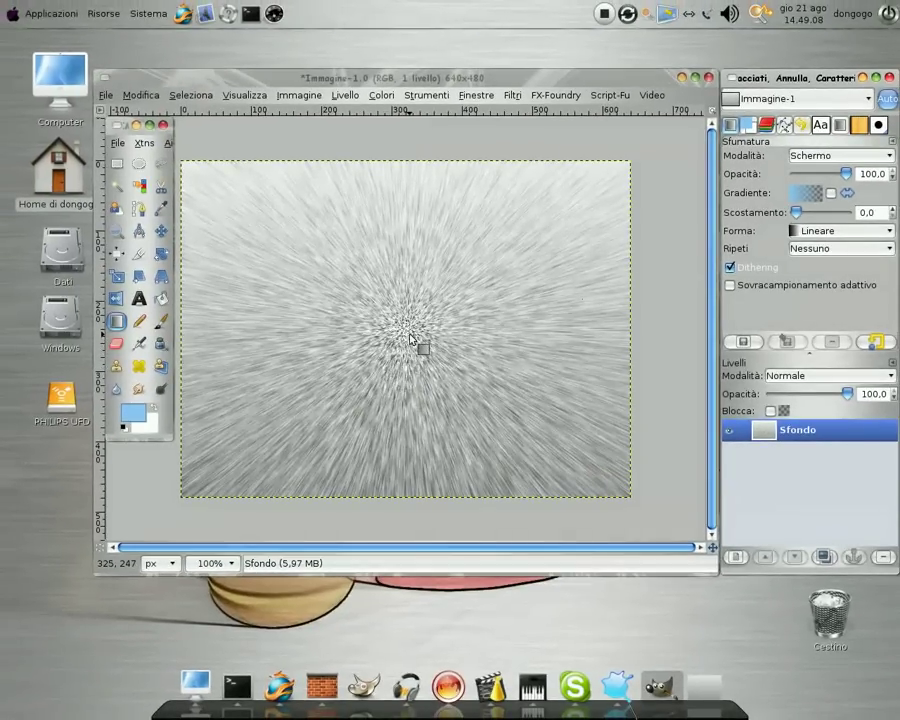
{"action": "left_click_drag", "start_coordinate": [408, 333], "coordinate": [410, 368]}
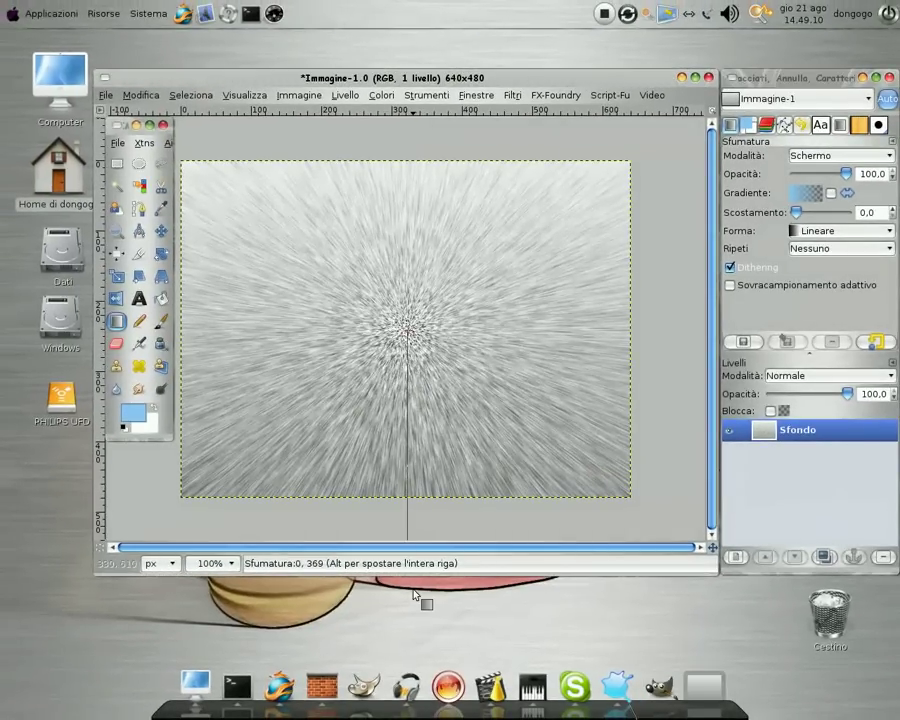
{"action": "left_click_drag", "start_coordinate": [414, 594], "coordinate": [417, 597]}
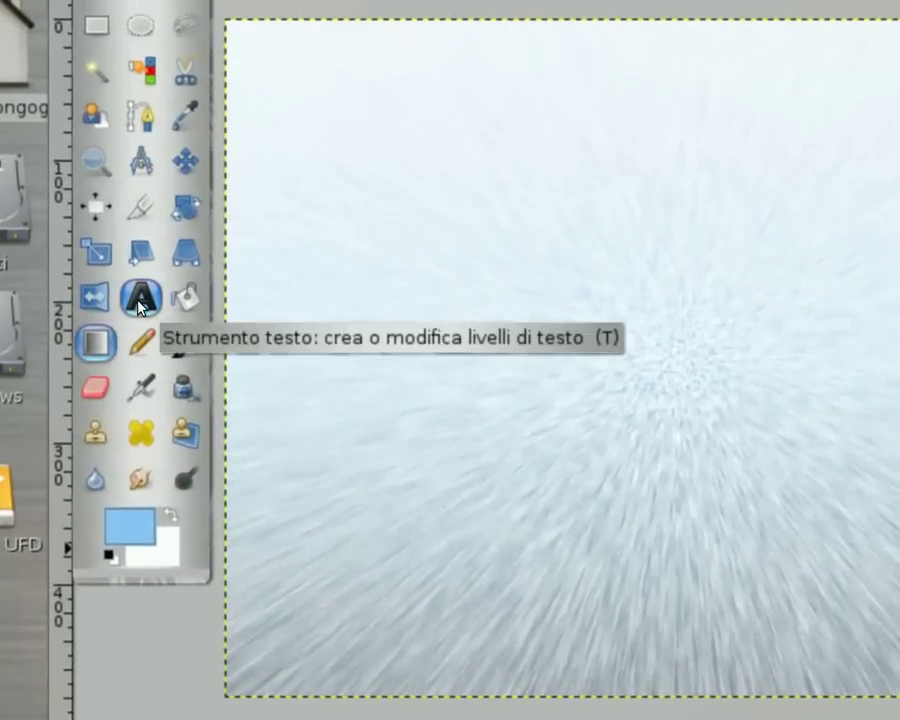
Start a text box on the canvas and set the text colour to black
{"action": "left_click", "coordinate": [139, 300]}
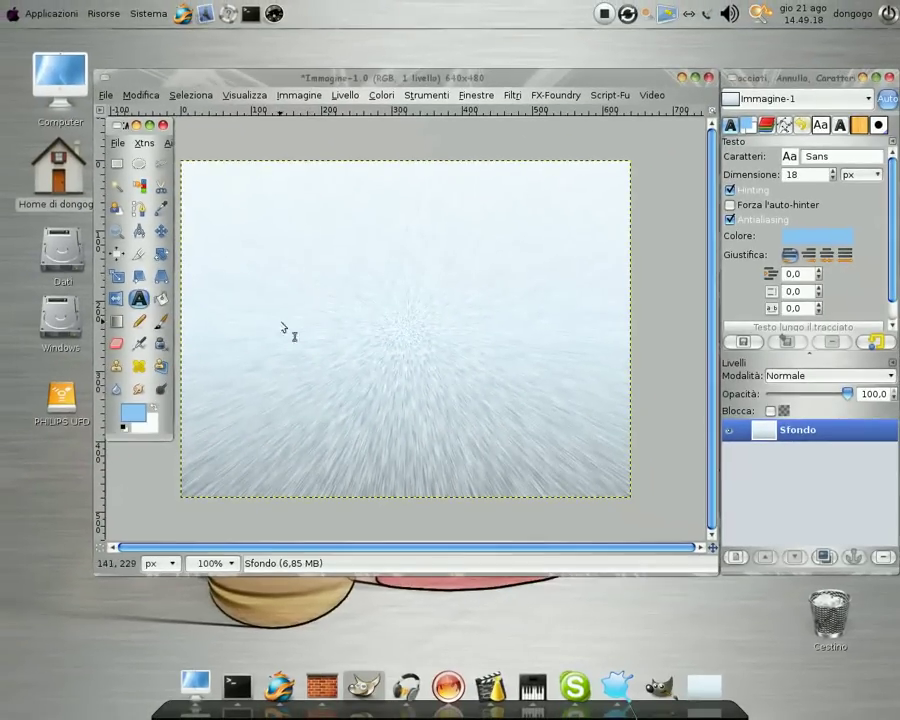
{"action": "left_click", "coordinate": [253, 320]}
{"action": "left_click_drag", "start_coordinate": [467, 80], "coordinate": [450, 157]}
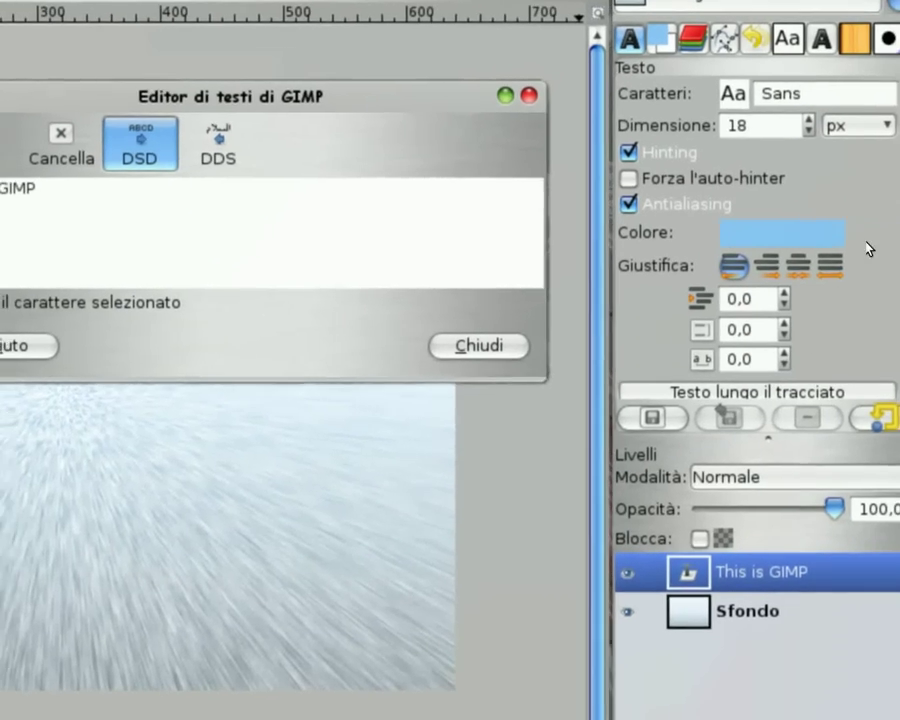
{"action": "left_click", "coordinate": [842, 240]}
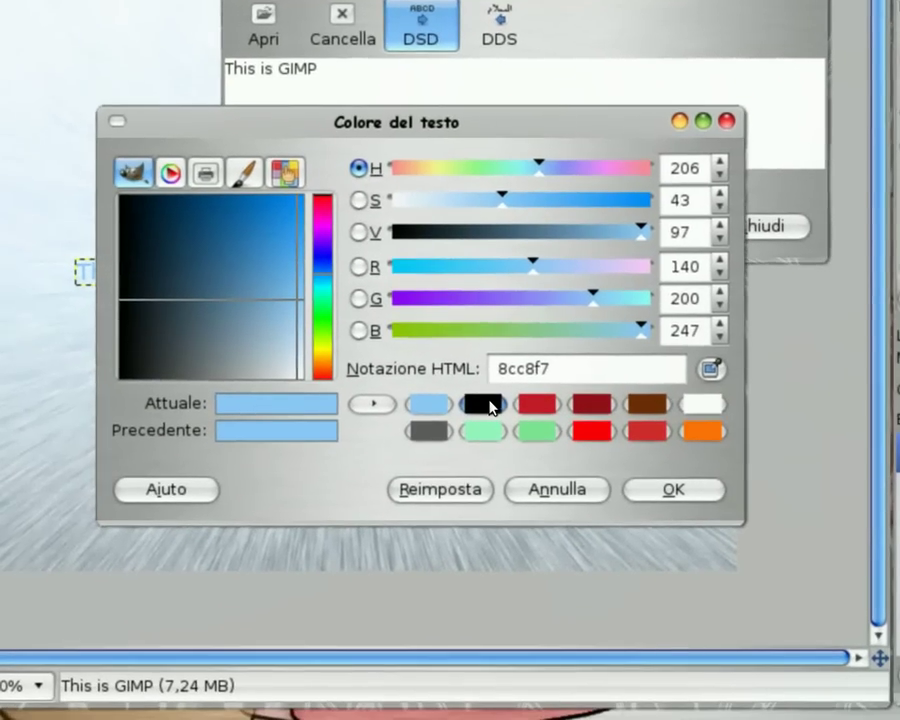
{"action": "left_click", "coordinate": [219, 527]}
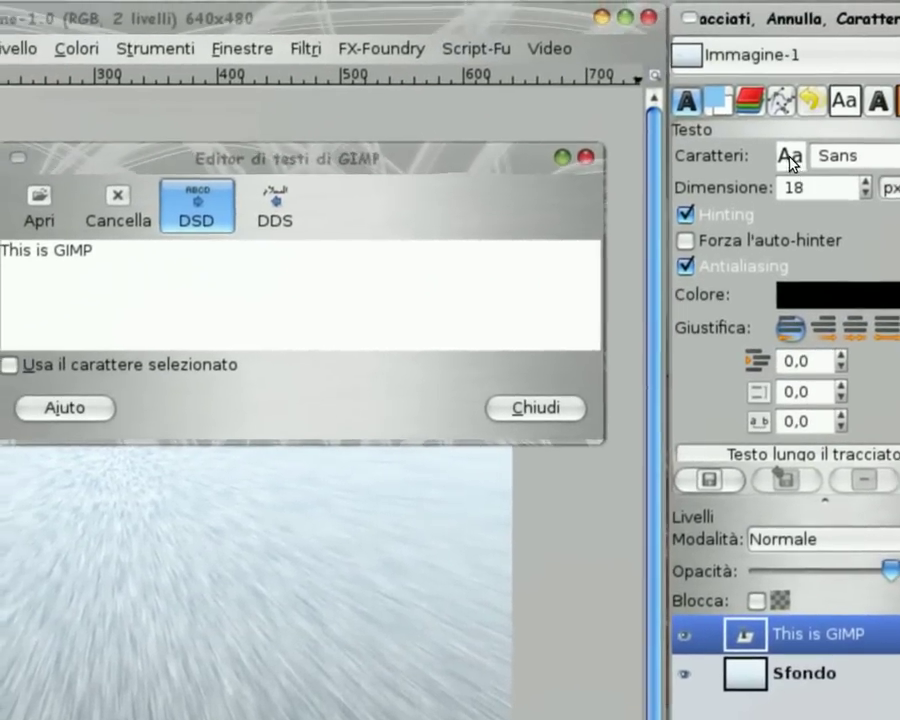
Change the text font to Sans Bold at 72 px and close the text editor
{"action": "left_click", "coordinate": [786, 148]}
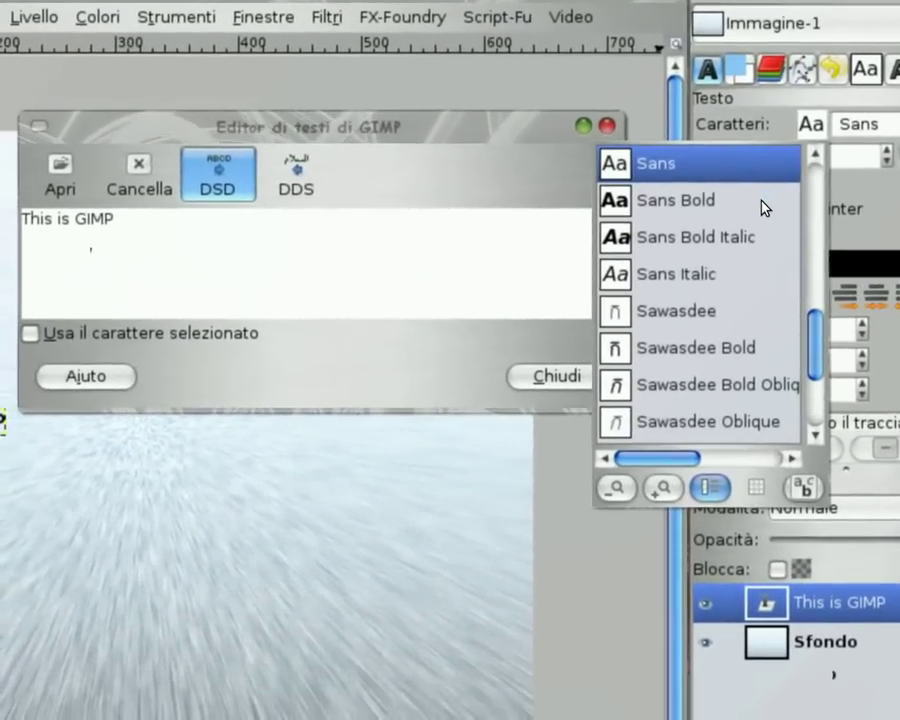
{"action": "left_click", "coordinate": [764, 206]}
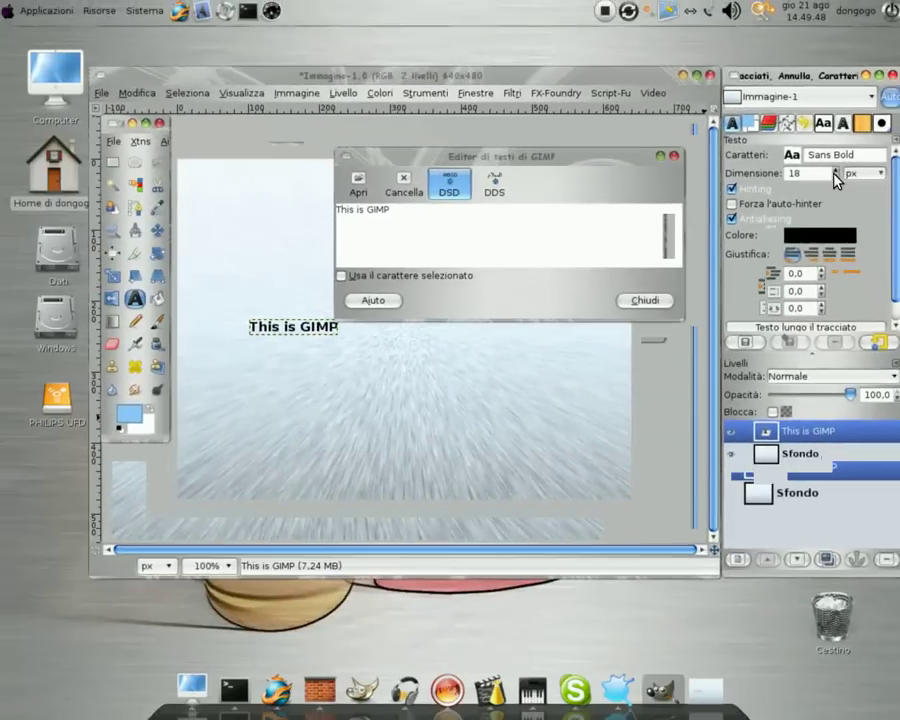
{"action": "left_click", "coordinate": [833, 172]}
{"action": "left_click", "coordinate": [833, 172]}
{"action": "left_click", "coordinate": [833, 172]}
{"action": "left_click", "coordinate": [834, 172]}
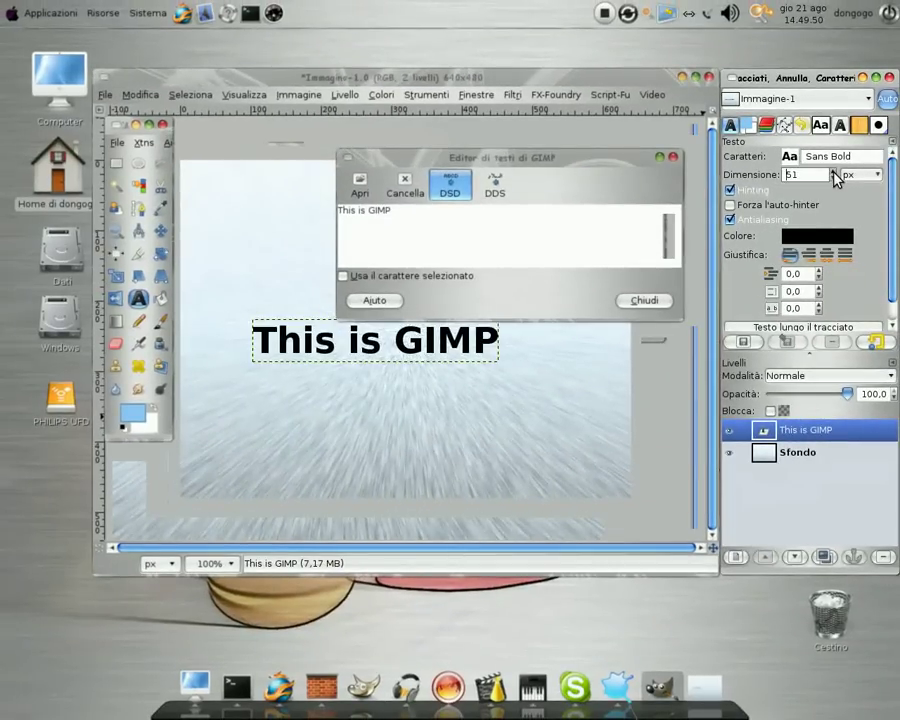
{"action": "left_click", "coordinate": [834, 172]}
{"action": "left_click", "coordinate": [834, 172]}
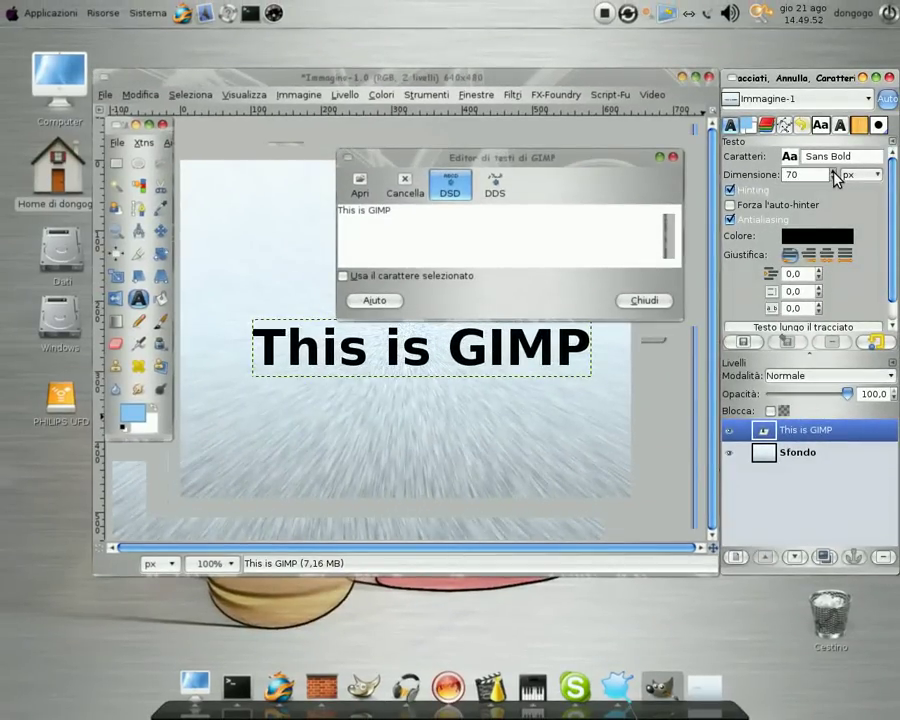
{"action": "left_click", "coordinate": [834, 172]}
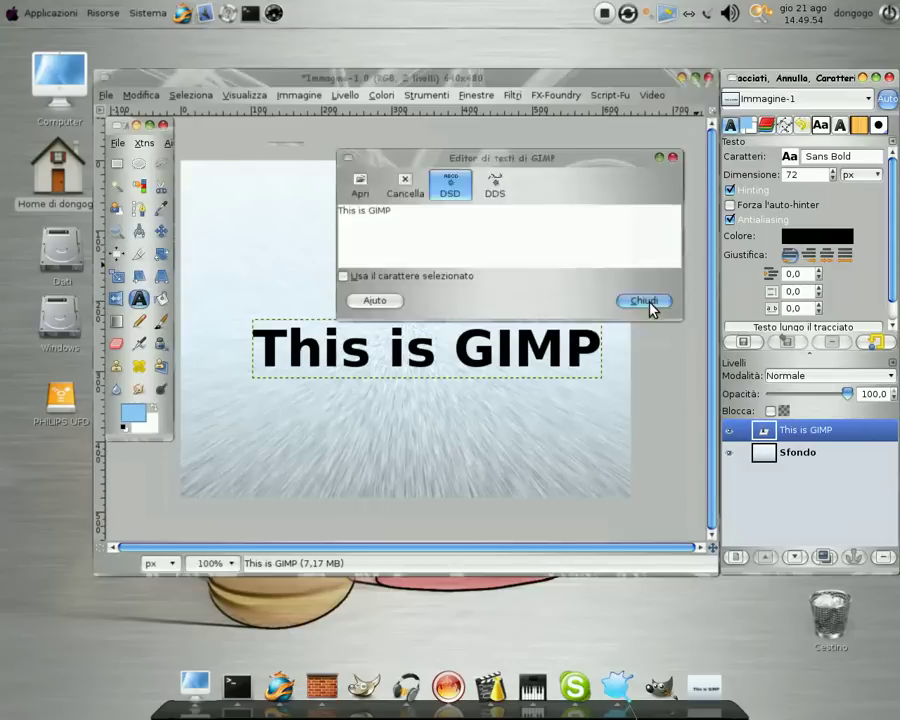
{"action": "left_click", "coordinate": [648, 302]}
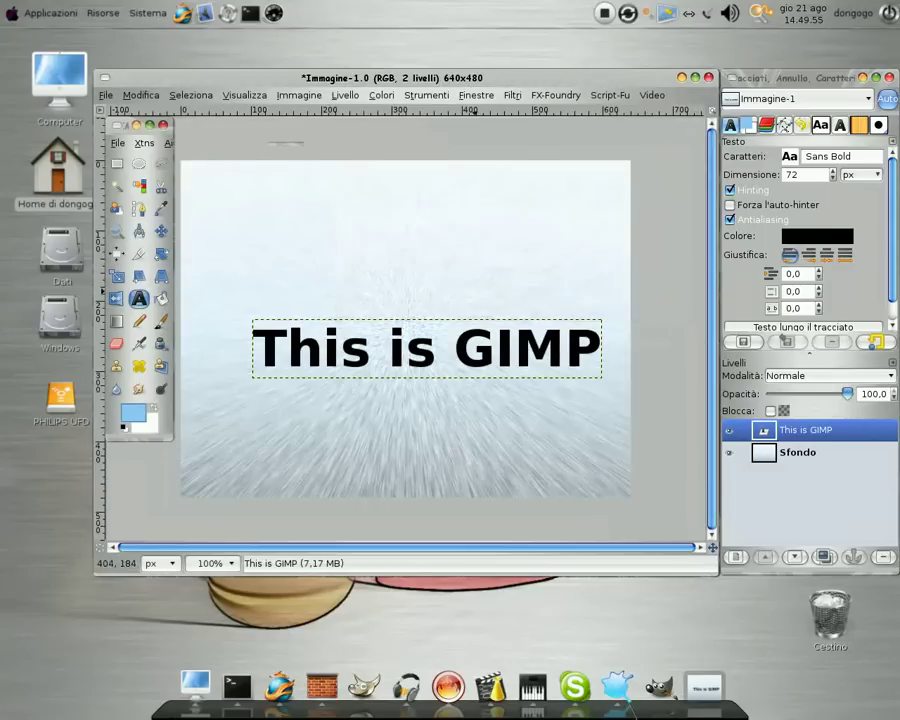
Shift the text slightly higher on the canvas and duplicate its layer
{"action": "left_click", "coordinate": [160, 231]}
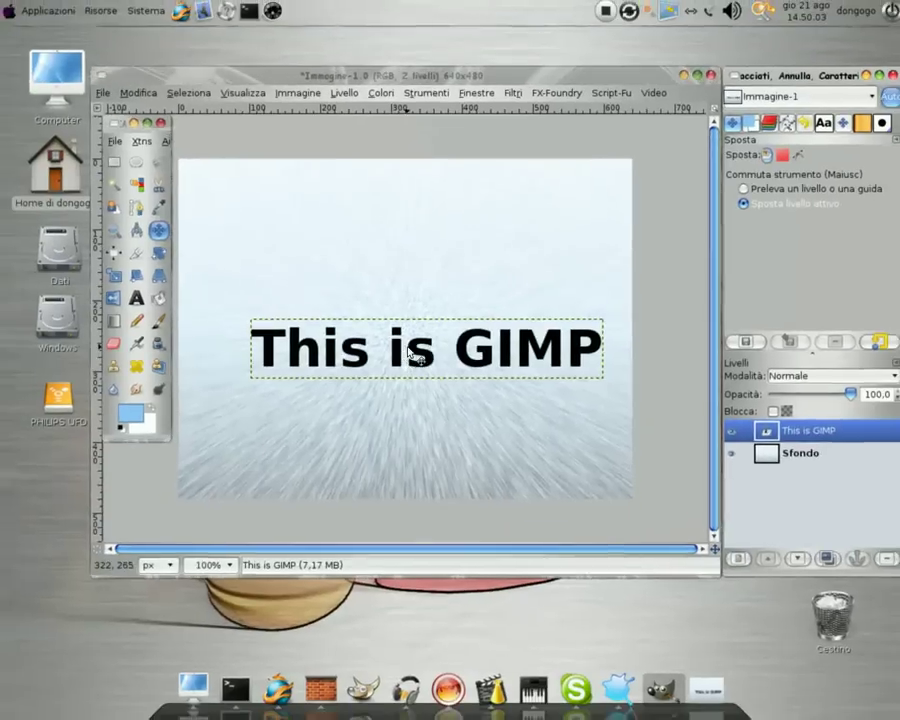
{"action": "left_click_drag", "start_coordinate": [412, 352], "coordinate": [403, 318]}
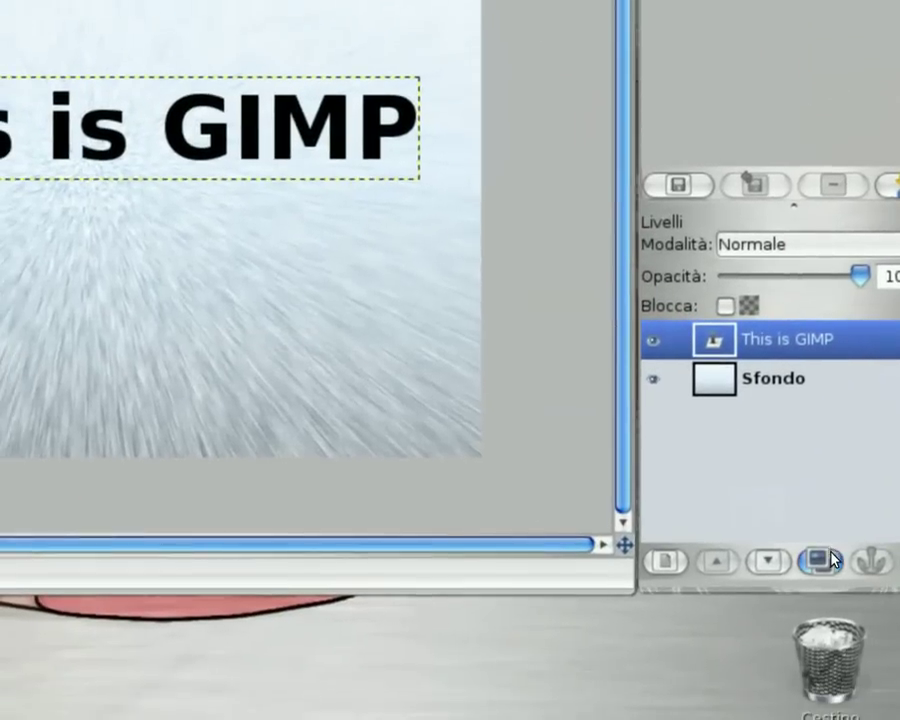
{"action": "left_click", "coordinate": [831, 556]}
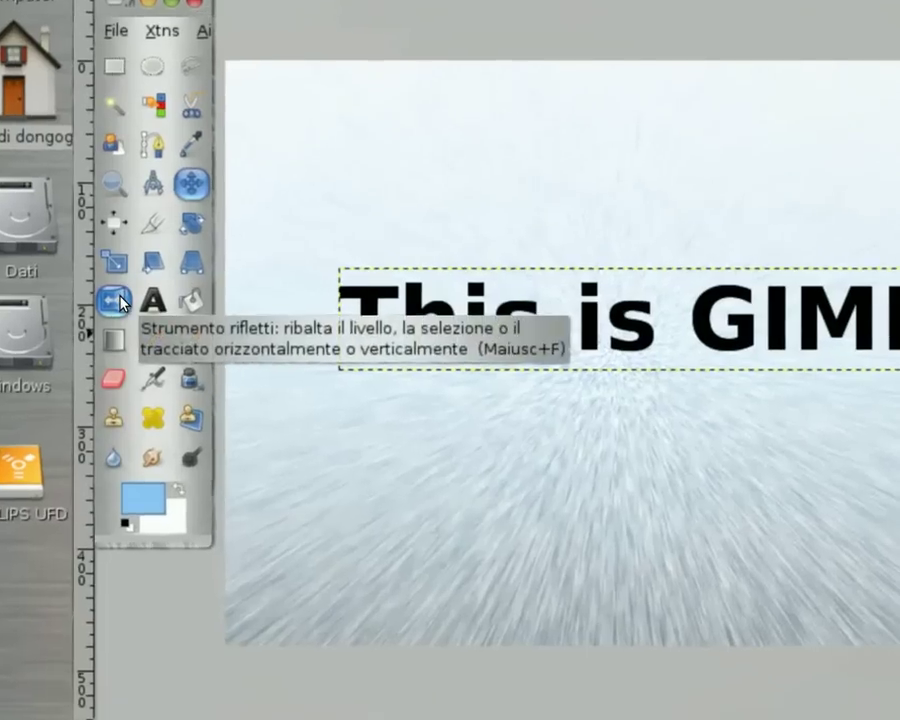
Flip the duplicated text vertically and place it just below the original
{"action": "left_click", "coordinate": [120, 300]}
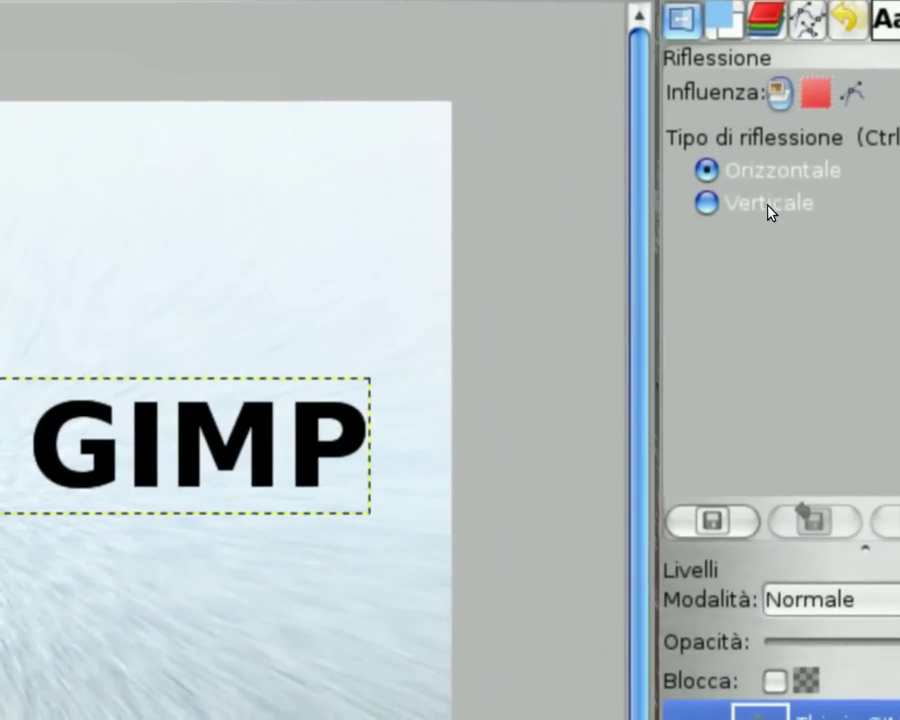
{"action": "left_click", "coordinate": [733, 206]}
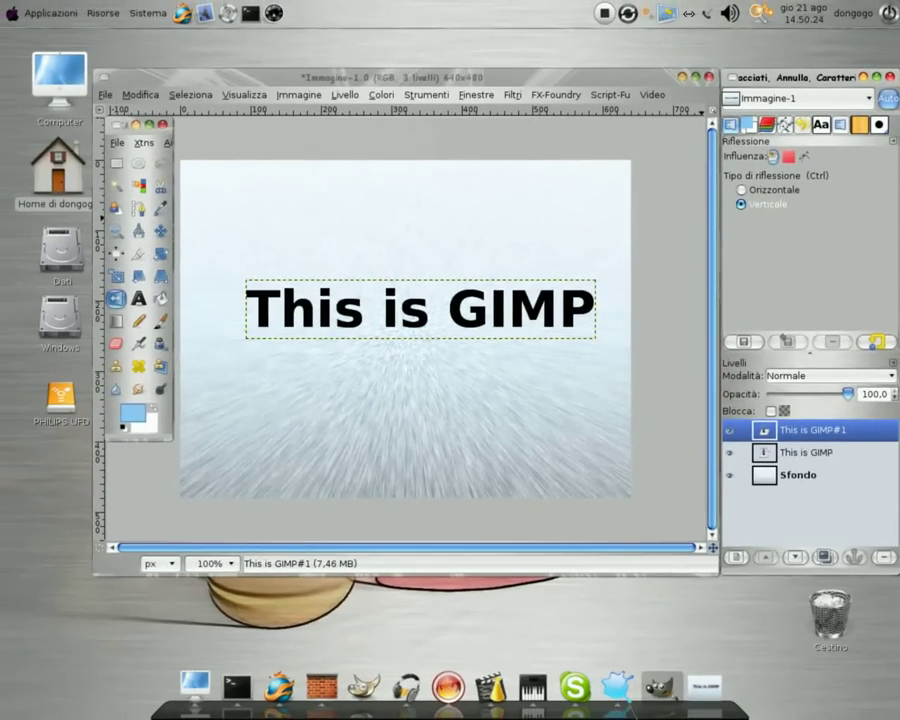
{"action": "left_click", "coordinate": [410, 318]}
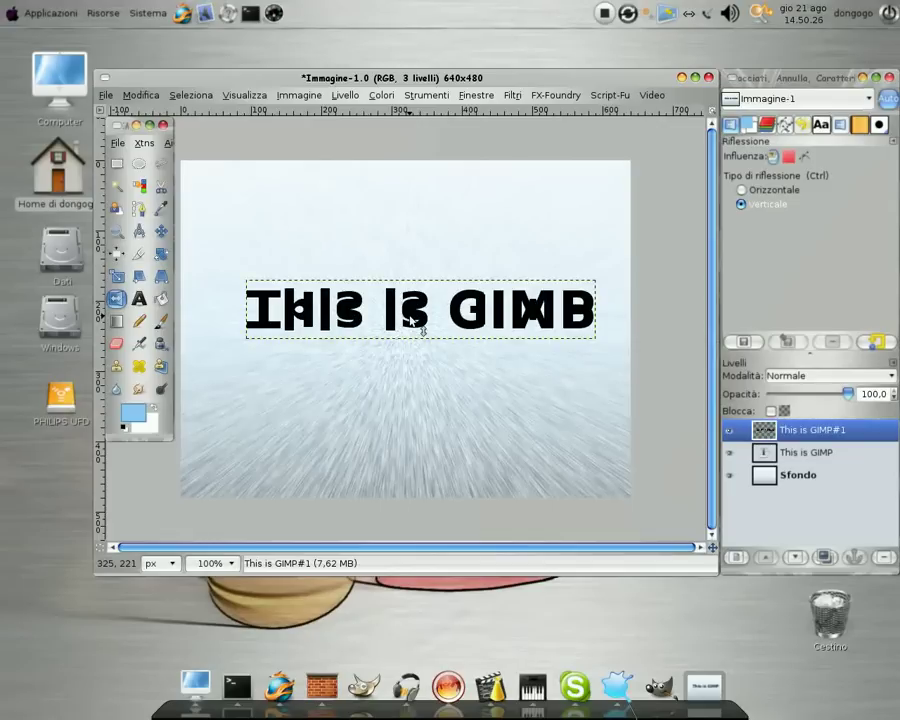
{"action": "left_click", "coordinate": [160, 231]}
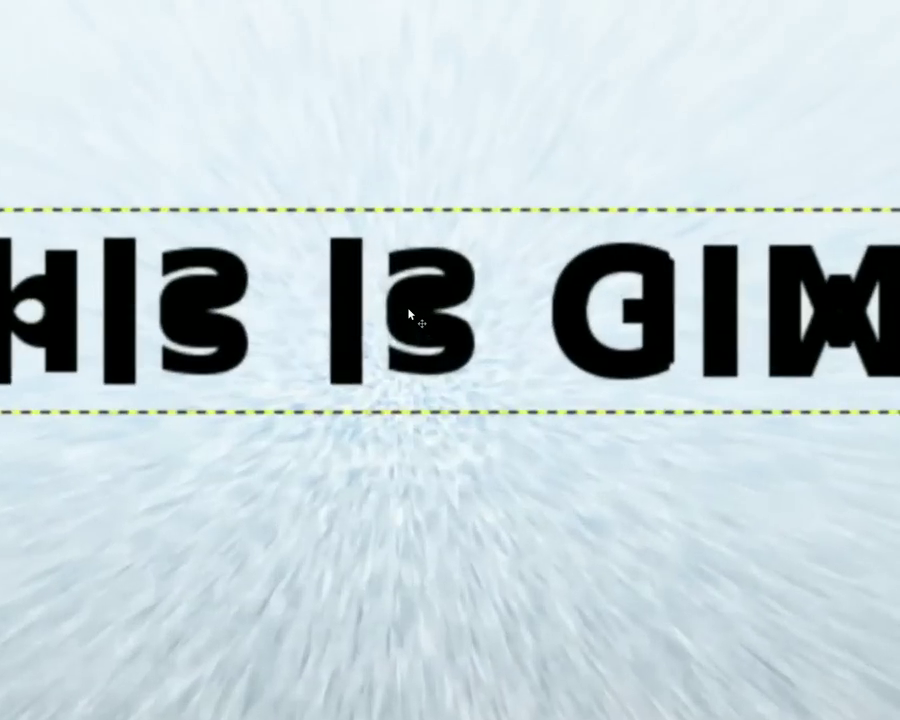
{"action": "left_click_drag", "start_coordinate": [412, 316], "coordinate": [407, 352]}
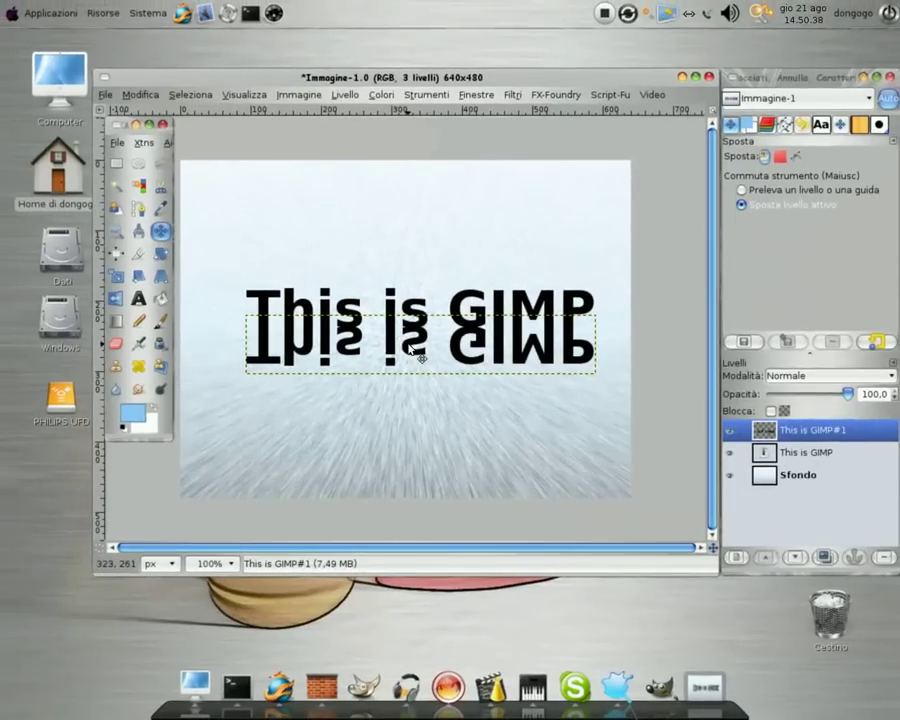
Select the Blend tool with default black/white colours and Normale mode
{"action": "left_click", "coordinate": [117, 322]}
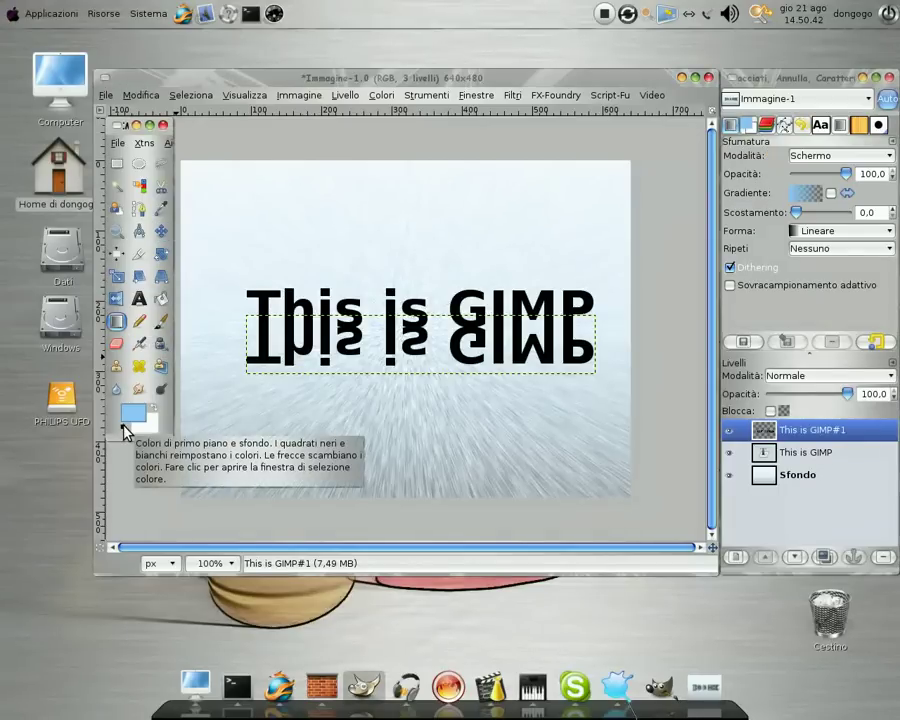
{"action": "left_click", "coordinate": [123, 428]}
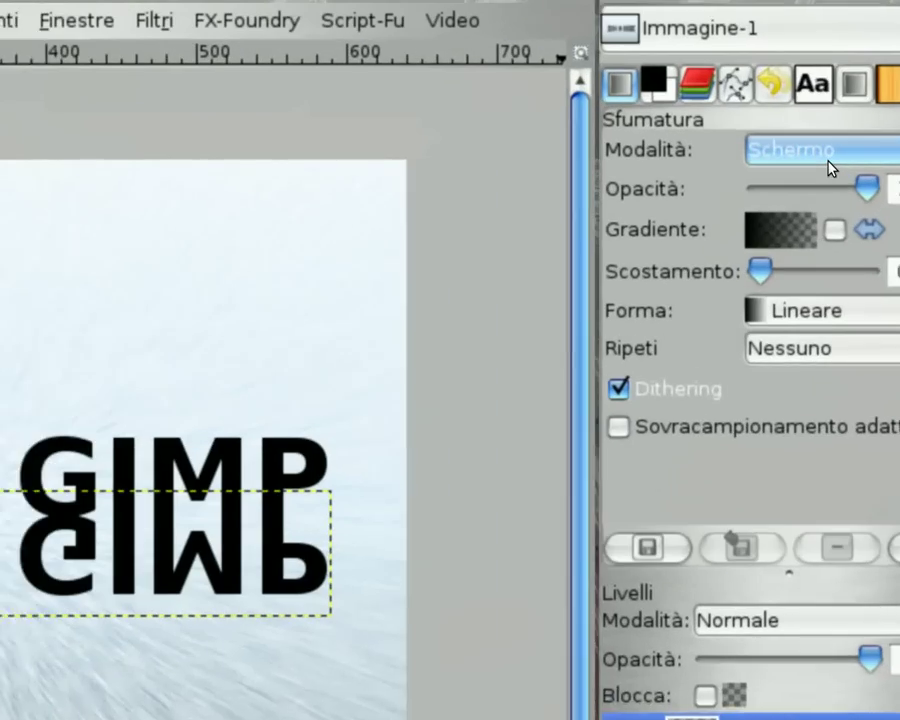
{"action": "left_click", "coordinate": [829, 158]}
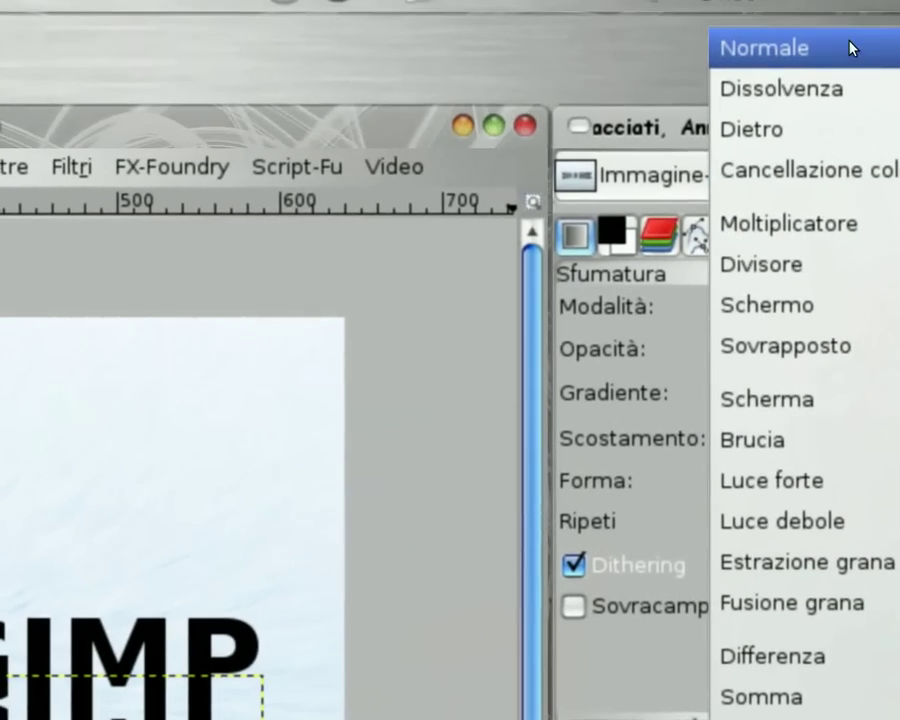
{"action": "left_click", "coordinate": [848, 44]}
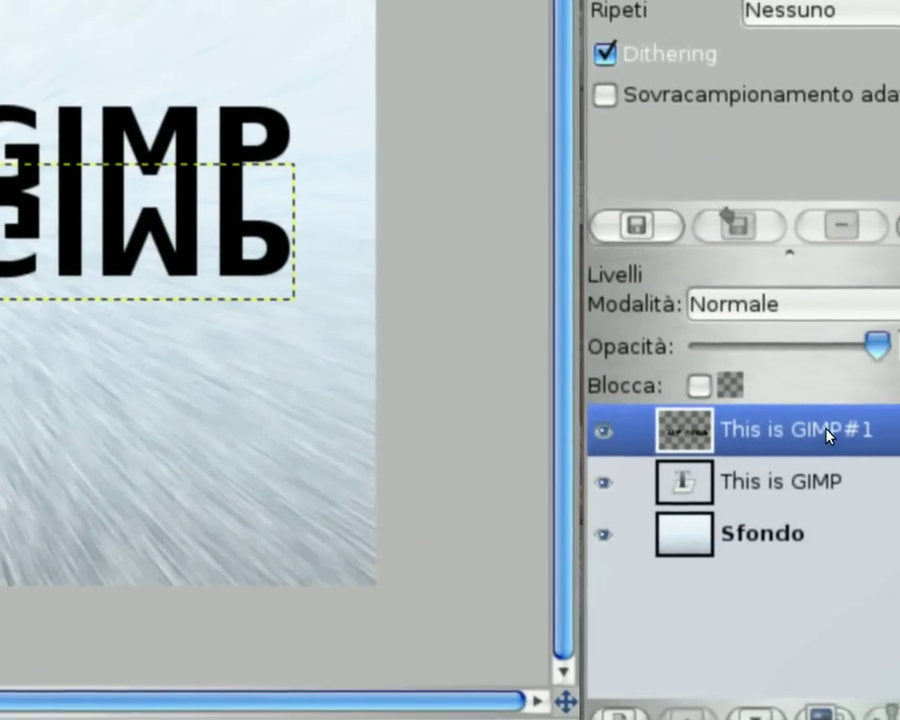
Add a white layer mask to the This is GIMP#1 reflection layer
{"action": "right_click", "coordinate": [826, 430]}
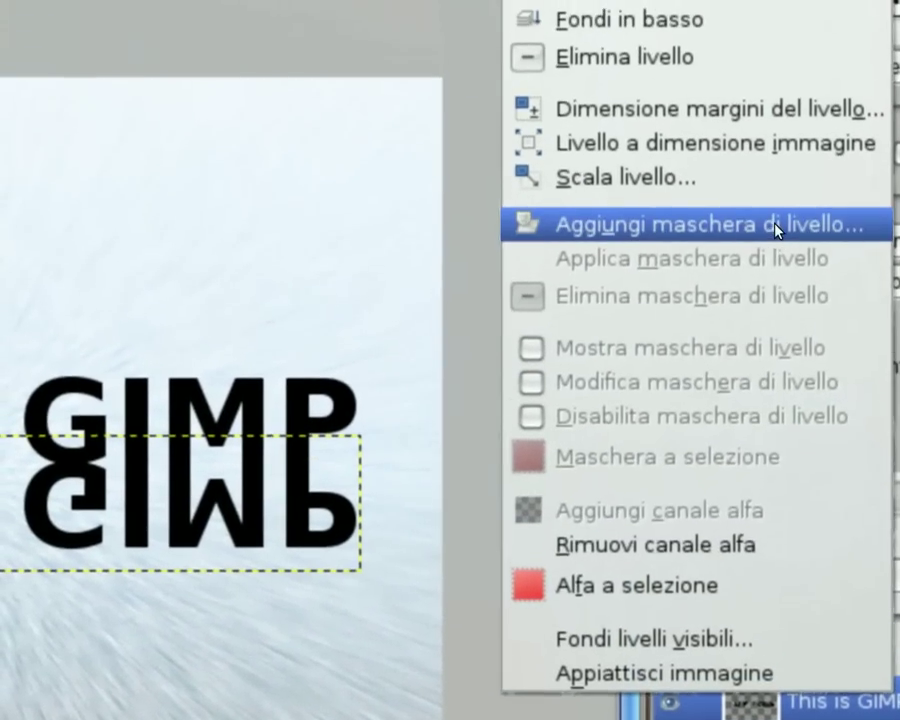
{"action": "left_click", "coordinate": [780, 231]}
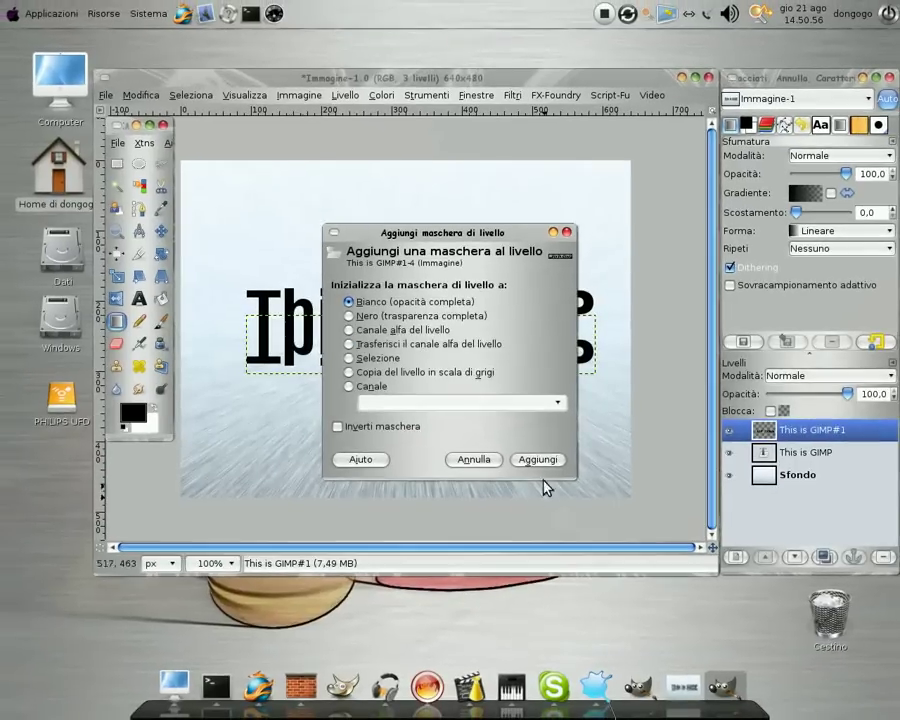
{"action": "left_click", "coordinate": [543, 464]}
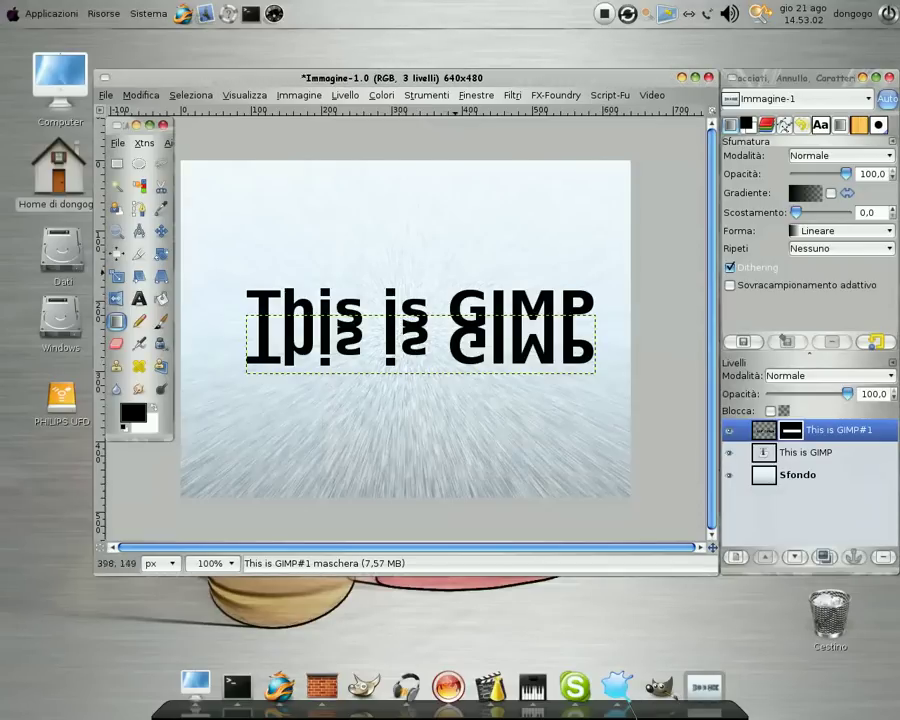
Fade the reflection downward with a mask gradient and lower its opacity to 44,9
{"action": "left_click_drag", "start_coordinate": [406, 361], "coordinate": [411, 317]}
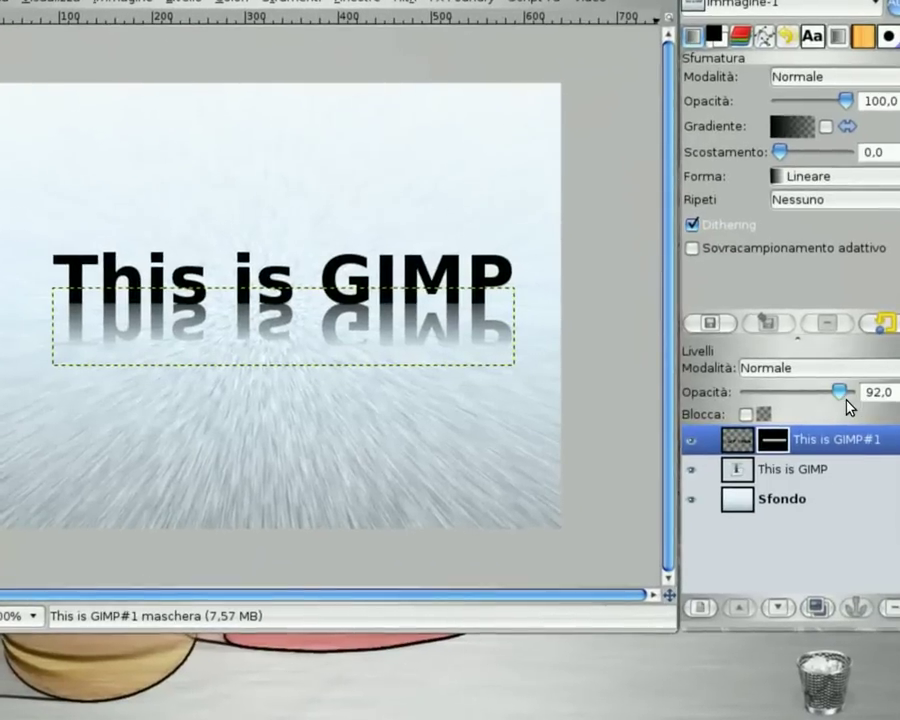
{"action": "left_click_drag", "start_coordinate": [842, 395], "coordinate": [809, 404]}
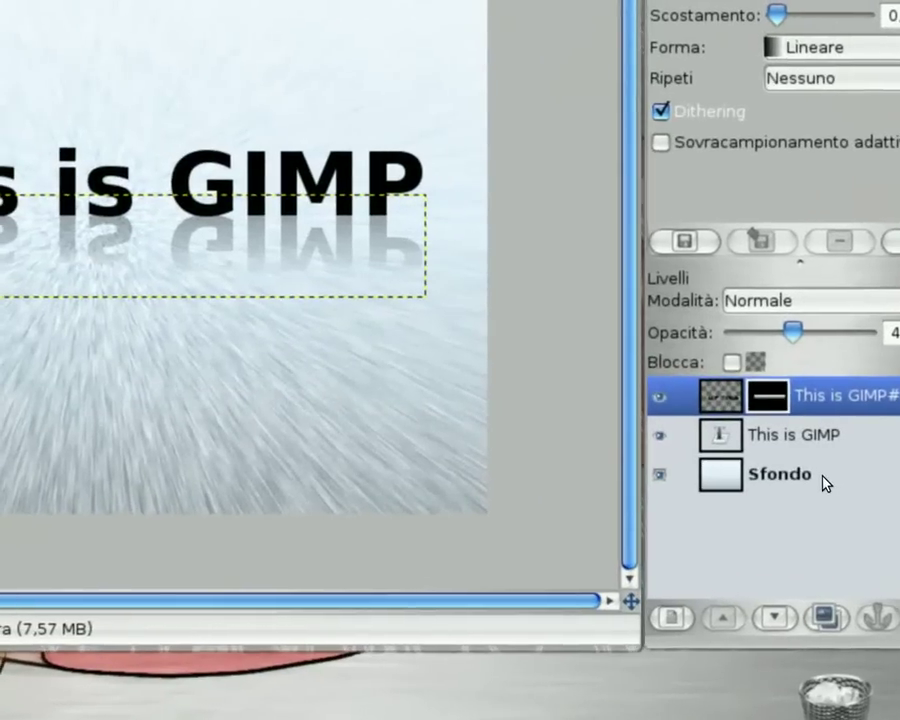
Flatten the image with Appiattisci immagine from the layer context menu
{"action": "right_click", "coordinate": [829, 481]}
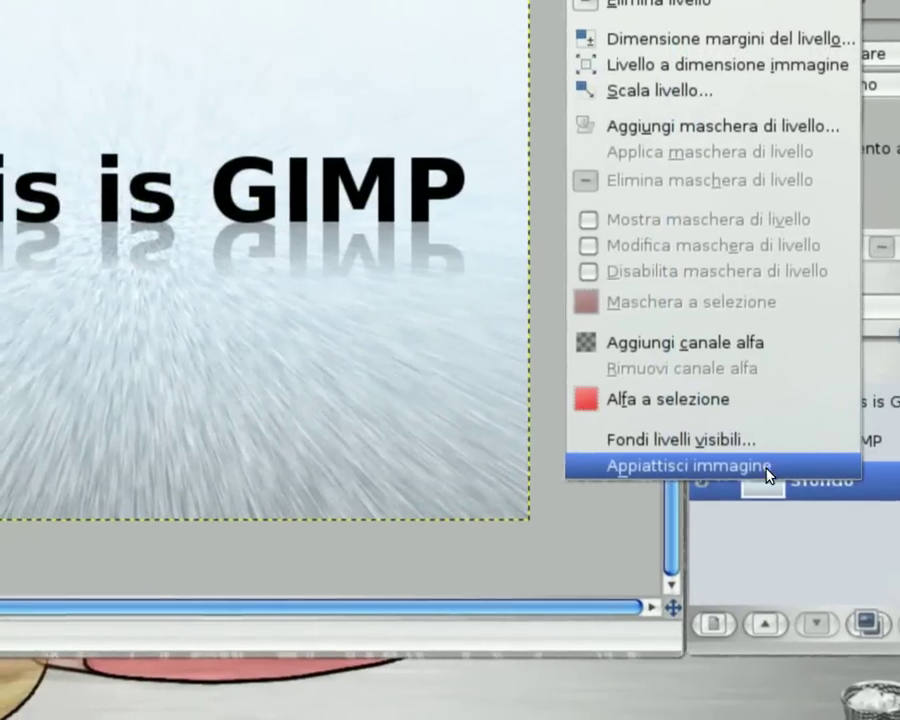
{"action": "left_click", "coordinate": [676, 462]}
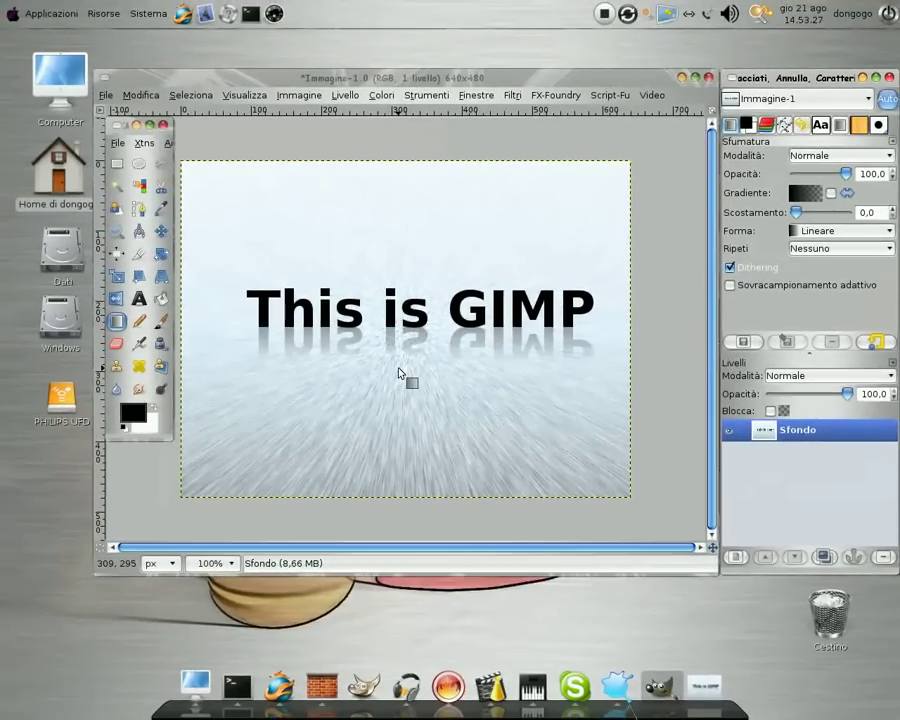